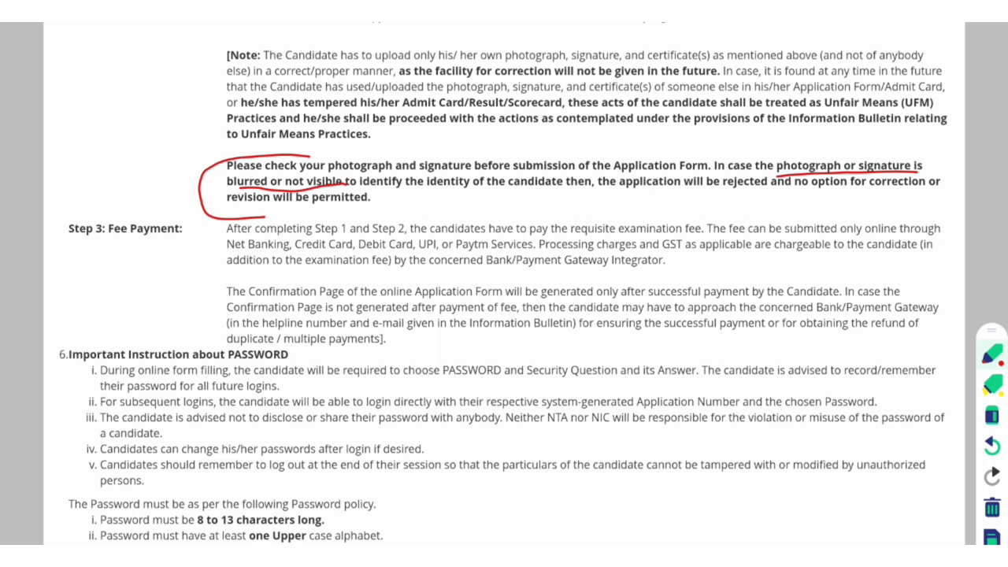
# Underline the password instructions (security question, record/remember) in red, then clear the markings.
pyautogui.scroll(-4, 504, 283)
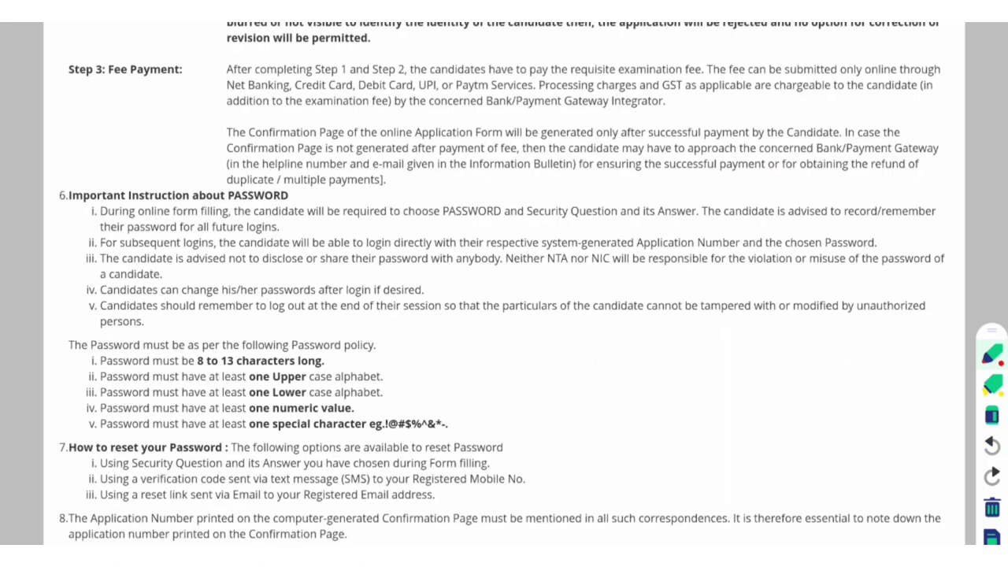
pyautogui.moveTo(310, 204); pyautogui.dragTo(358, 185)
pyautogui.moveTo(582, 225); pyautogui.dragTo(680, 217)
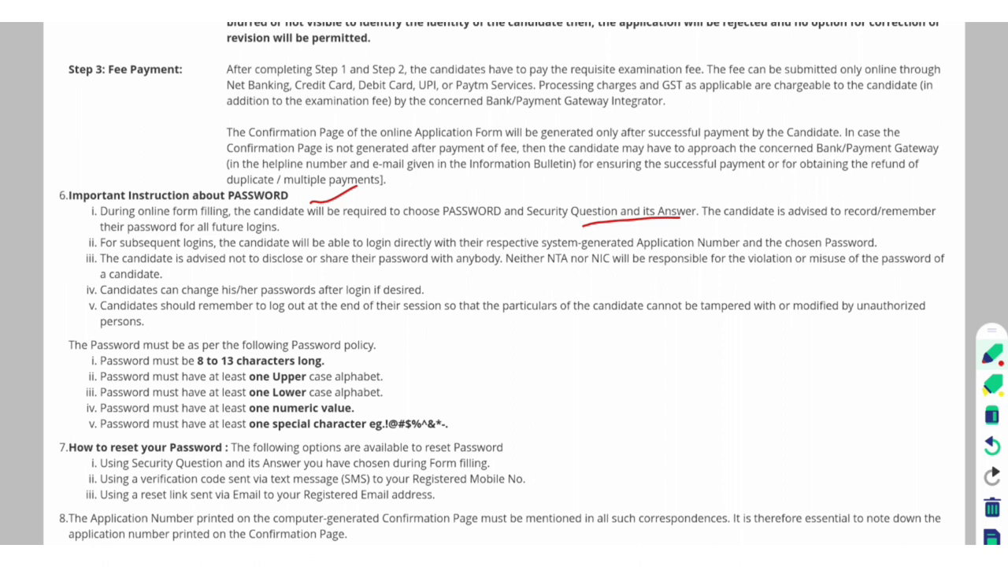
pyautogui.moveTo(843, 224); pyautogui.dragTo(923, 222)
pyautogui.moveTo(902, 236)
pyautogui.mouseDown()
pyautogui.moveTo(773, 230)
pyautogui.moveTo(627, 240)
pyautogui.moveTo(776, 256)
pyautogui.moveTo(894, 244)
pyautogui.mouseUp()
pyautogui.click(991, 508)
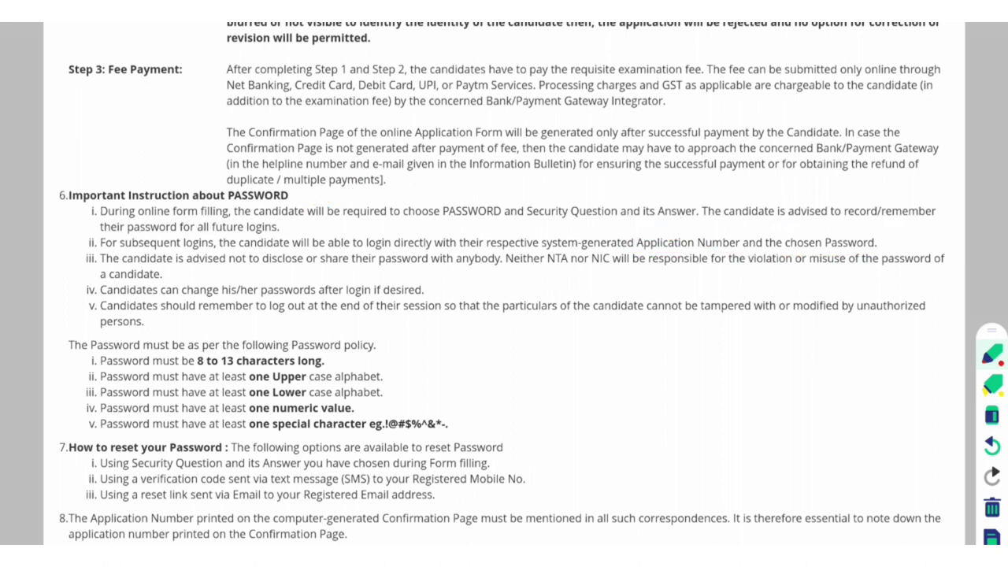
# Circle the Application Number and password, and bracket the password policy rules and special-character examples.
pyautogui.moveTo(644, 228)
pyautogui.mouseDown()
pyautogui.moveTo(639, 254)
pyautogui.moveTo(894, 244)
pyautogui.moveTo(737, 218)
pyautogui.moveTo(638, 230)
pyautogui.mouseUp()
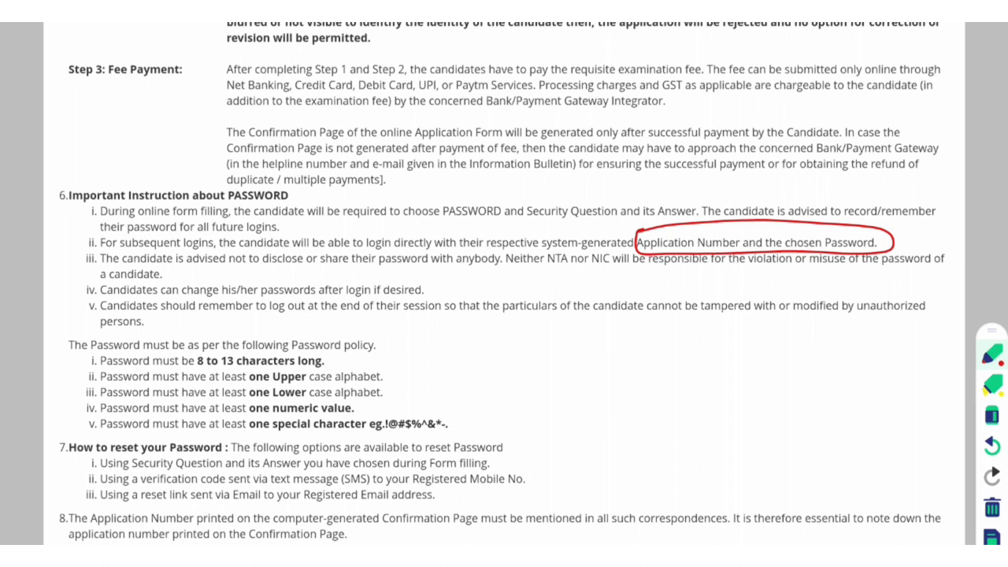
pyautogui.moveTo(403, 346)
pyautogui.mouseDown()
pyautogui.moveTo(499, 368)
pyautogui.moveTo(511, 429)
pyautogui.moveTo(463, 443)
pyautogui.mouseUp()
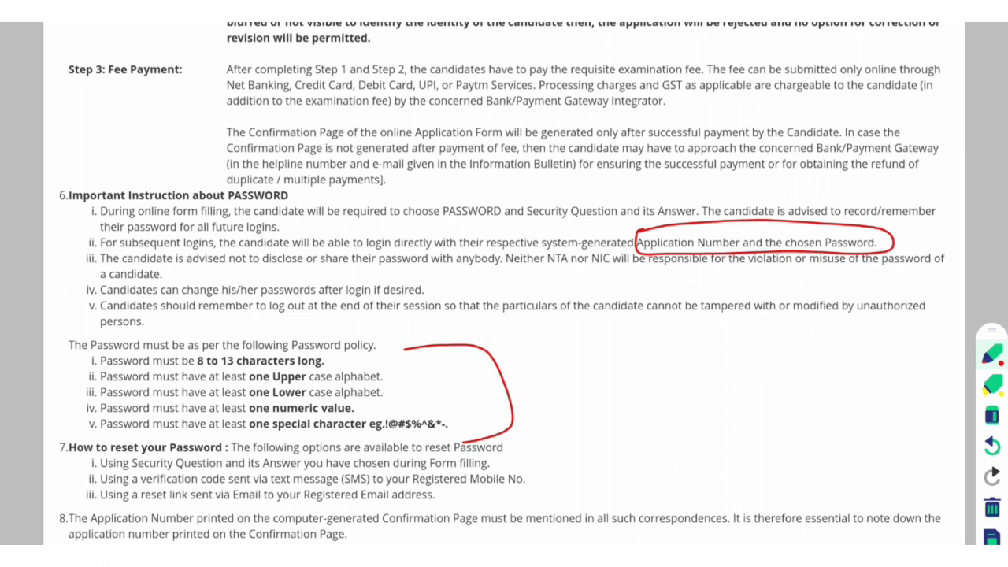
pyautogui.moveTo(472, 407)
pyautogui.mouseDown()
pyautogui.moveTo(370, 419)
pyautogui.moveTo(438, 437)
pyautogui.moveTo(474, 406)
pyautogui.mouseUp()
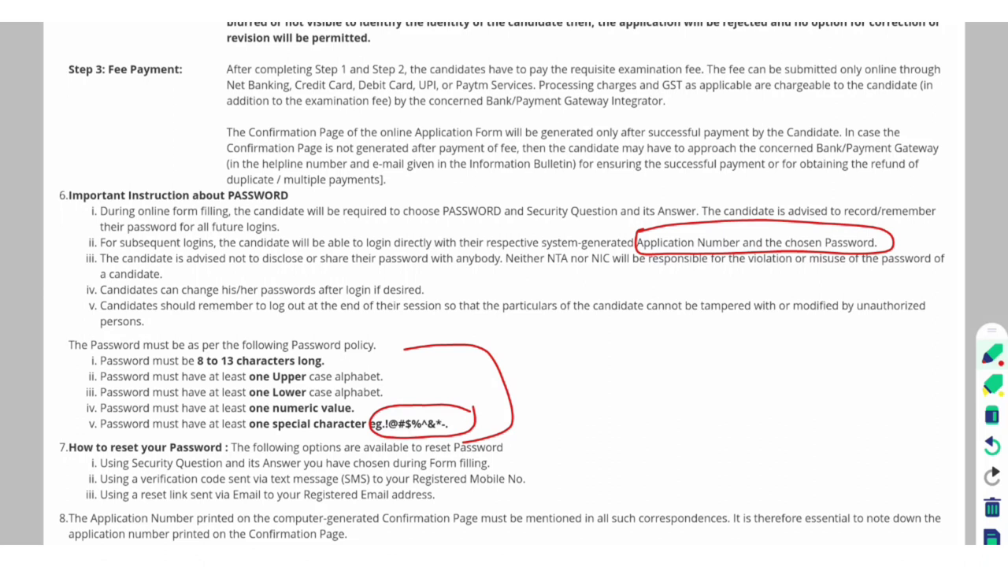
pyautogui.scroll(-3, 504, 283)
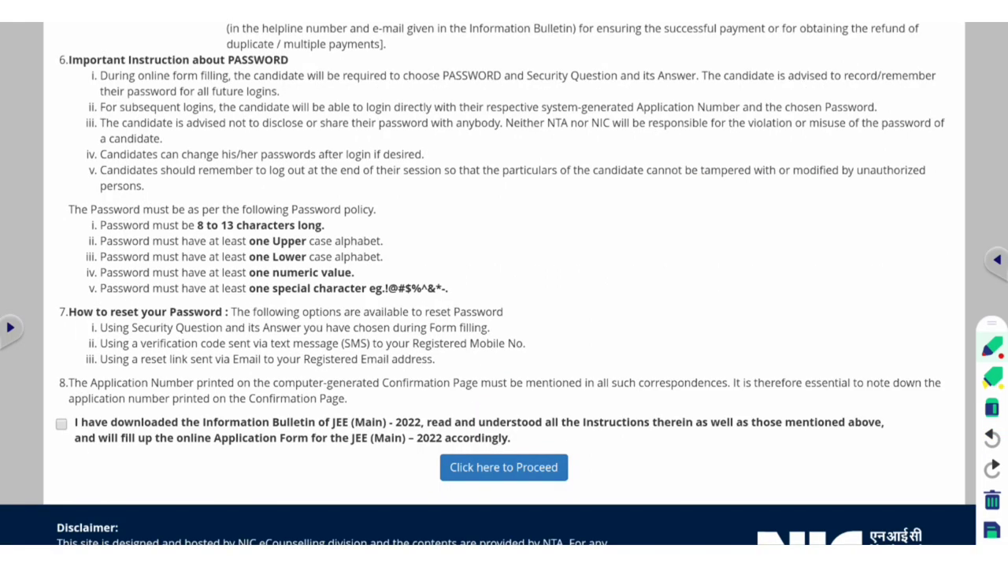
# Mark the password-reset and Confirmation Page notes, then accept the Information Bulletin declaration.
pyautogui.moveTo(516, 307); pyautogui.dragTo(575, 291)
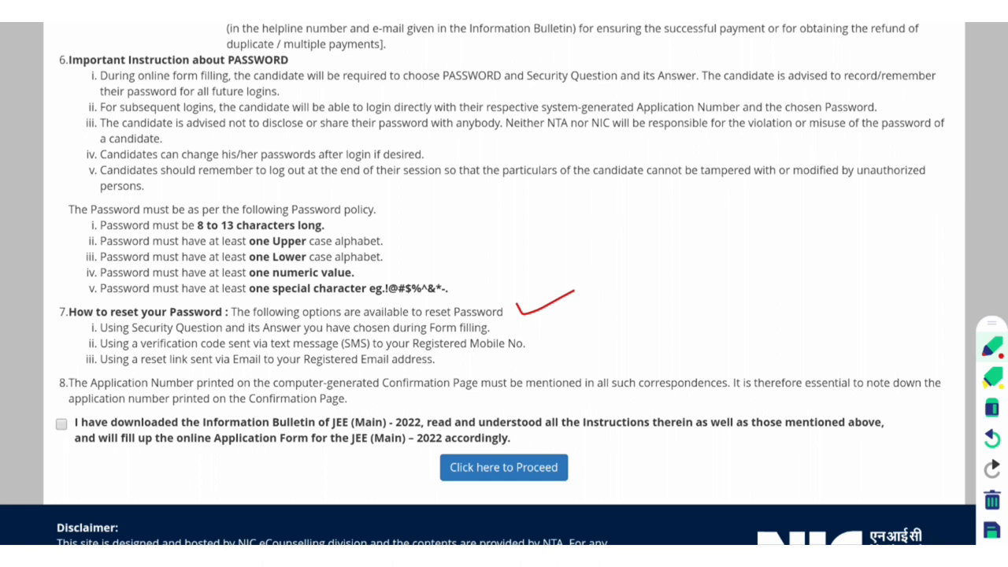
pyautogui.moveTo(261, 400); pyautogui.dragTo(387, 398)
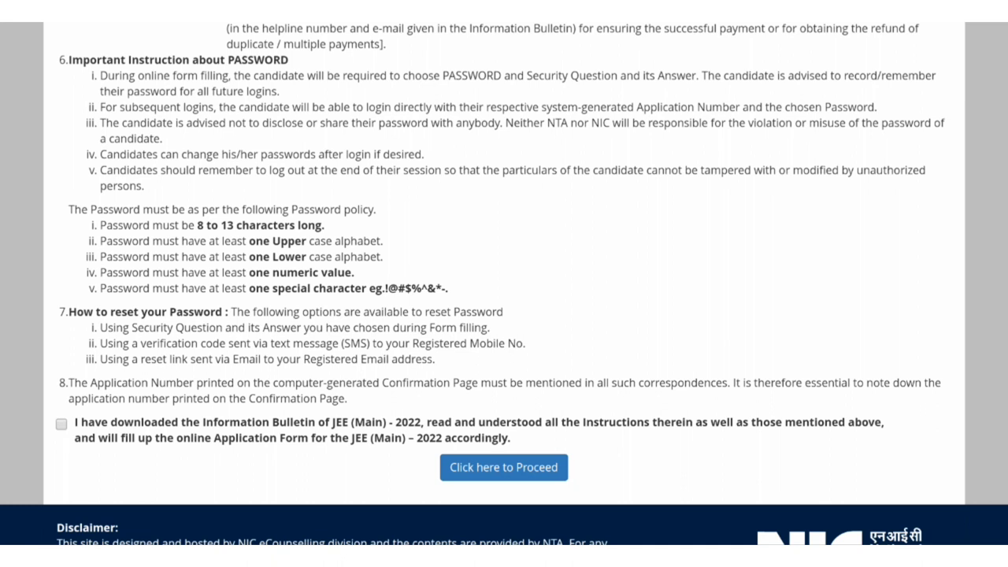
pyautogui.click(61, 423)
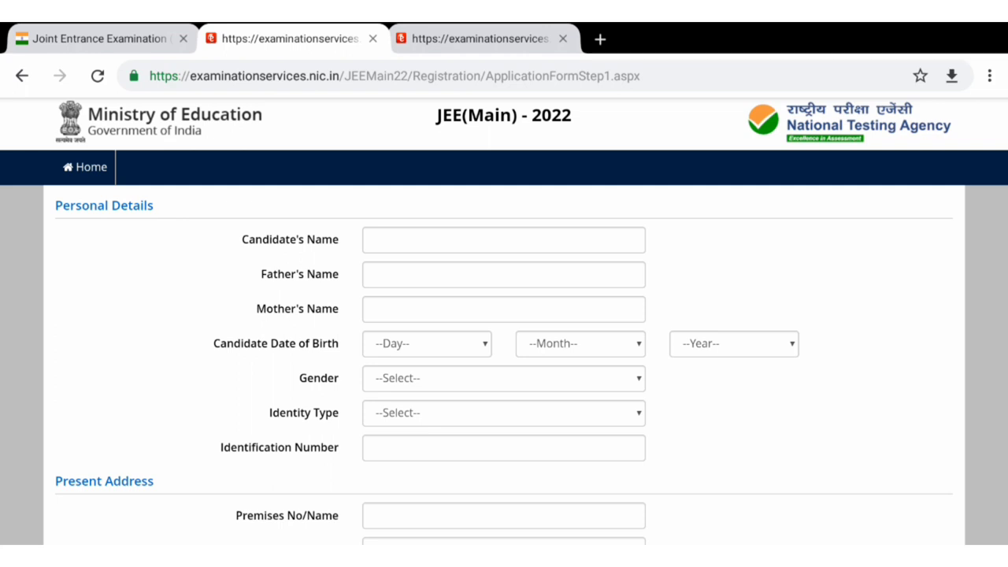
# Enter the candidate's name and the father's name, then move to the Mother's Name field.
pyautogui.click(504, 239)
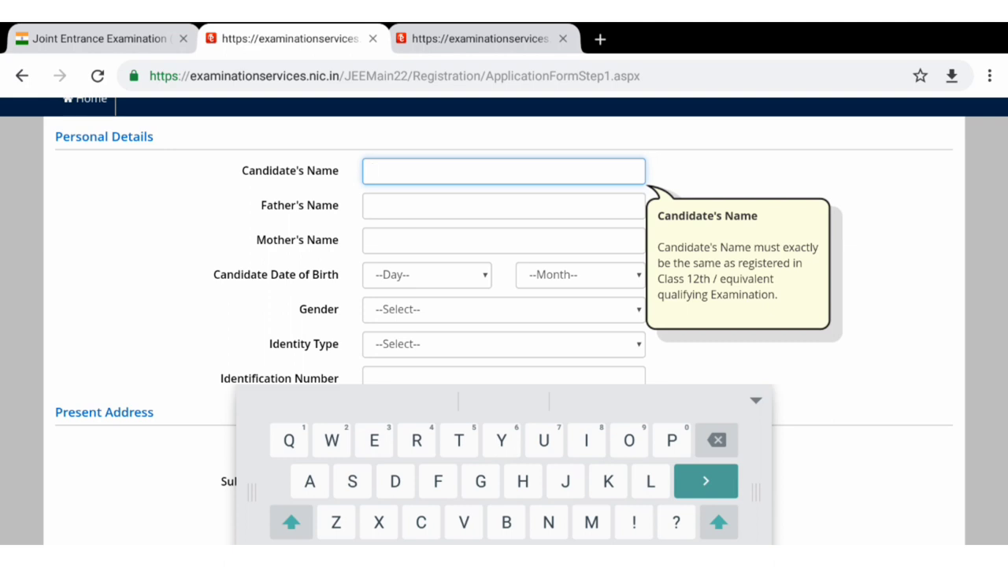
pyautogui.write('SPIDERMAN')
pyautogui.press('Tab')
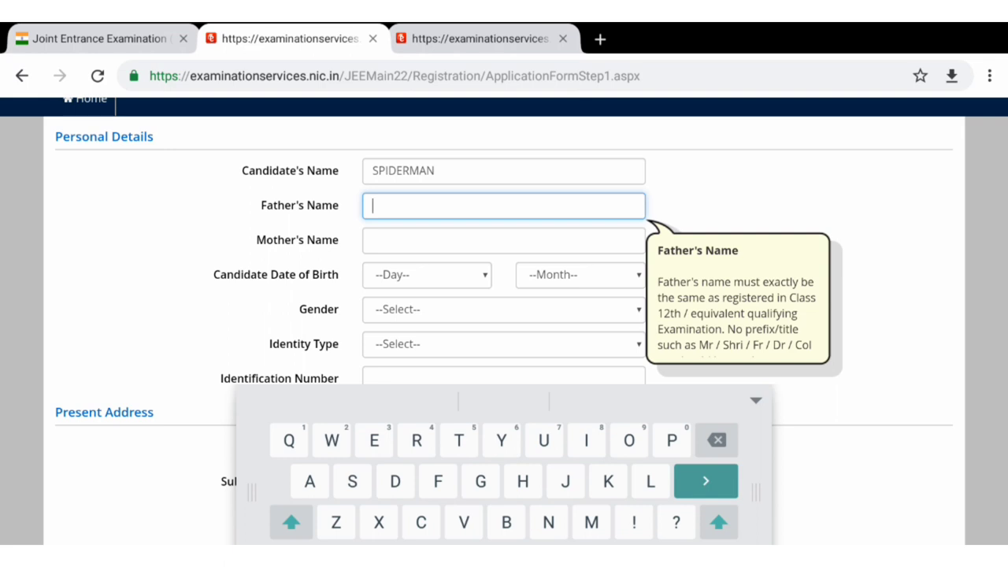
pyautogui.write('SUPERMAN')
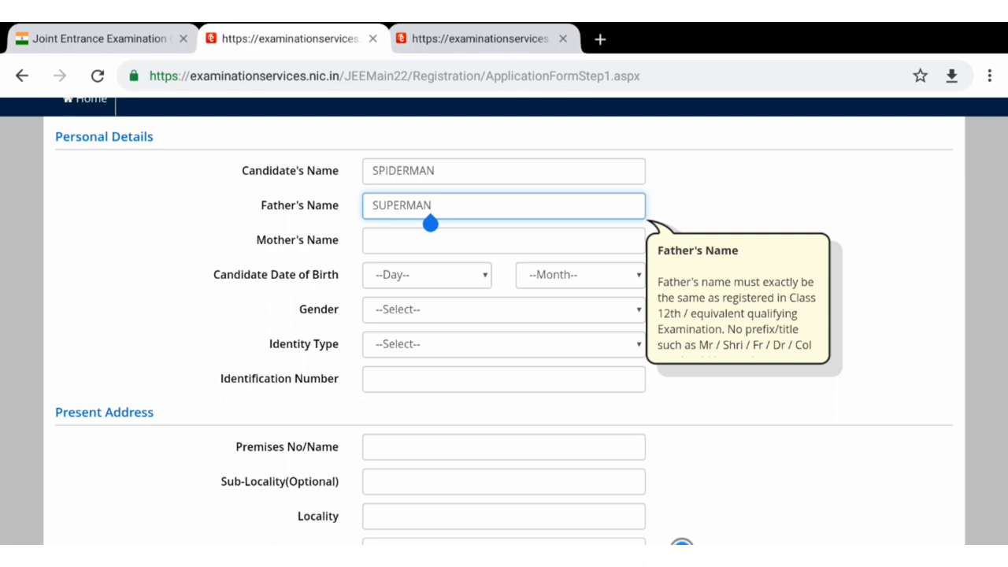
pyautogui.click(373, 240)
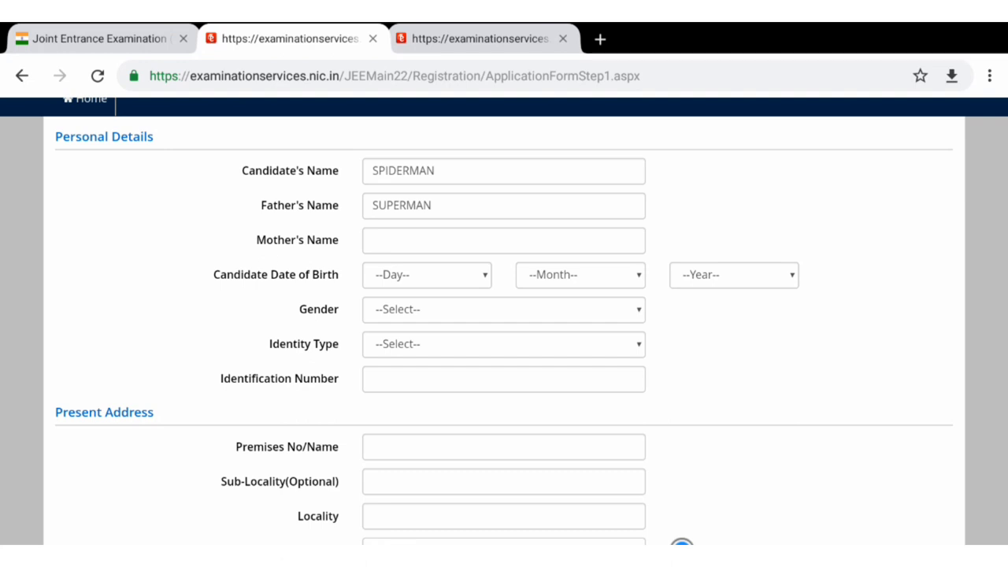
pyautogui.click(503, 344)
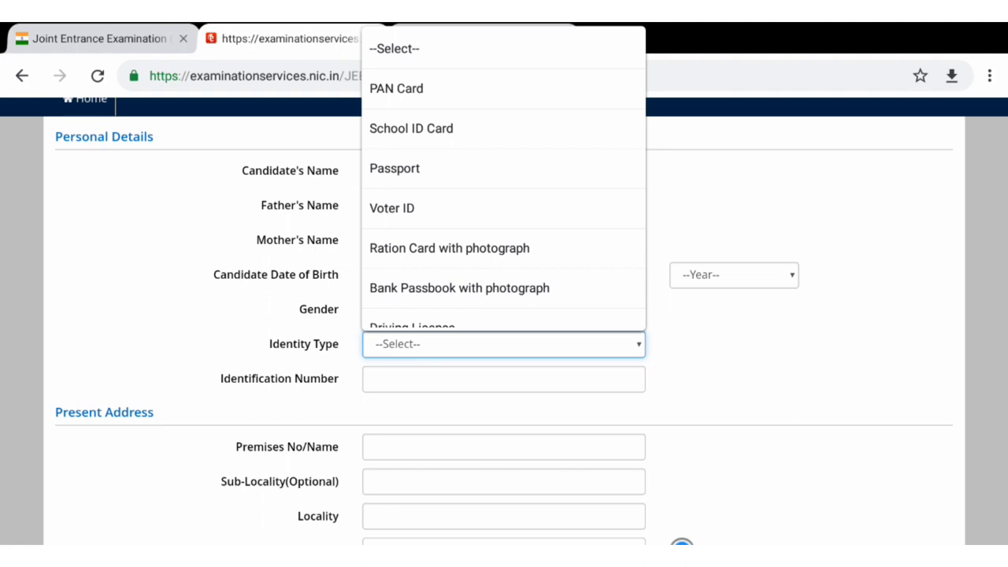
pyautogui.scroll(-2, 504, 181)
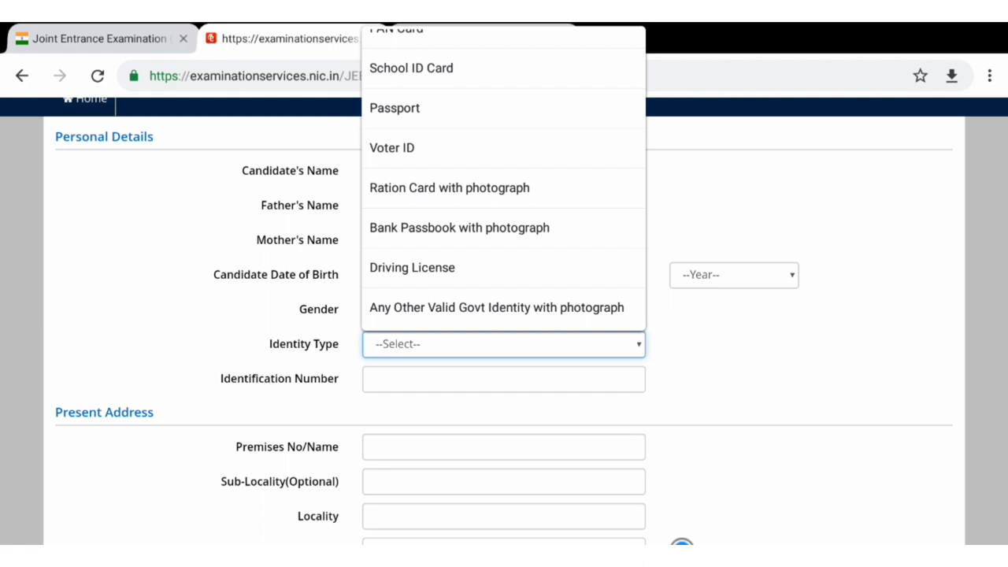
pyautogui.click(504, 378)
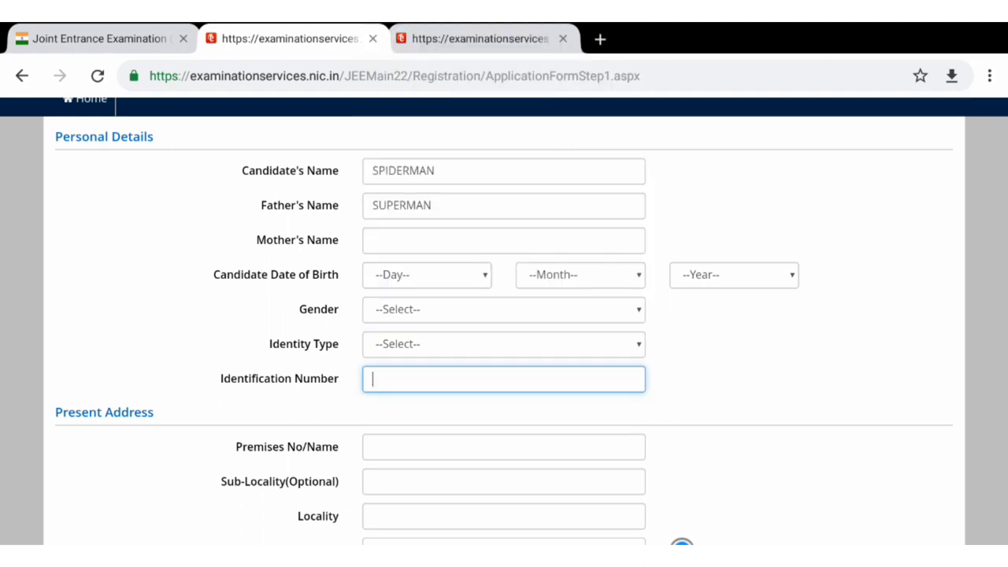
pyautogui.scroll(-4, 504, 315)
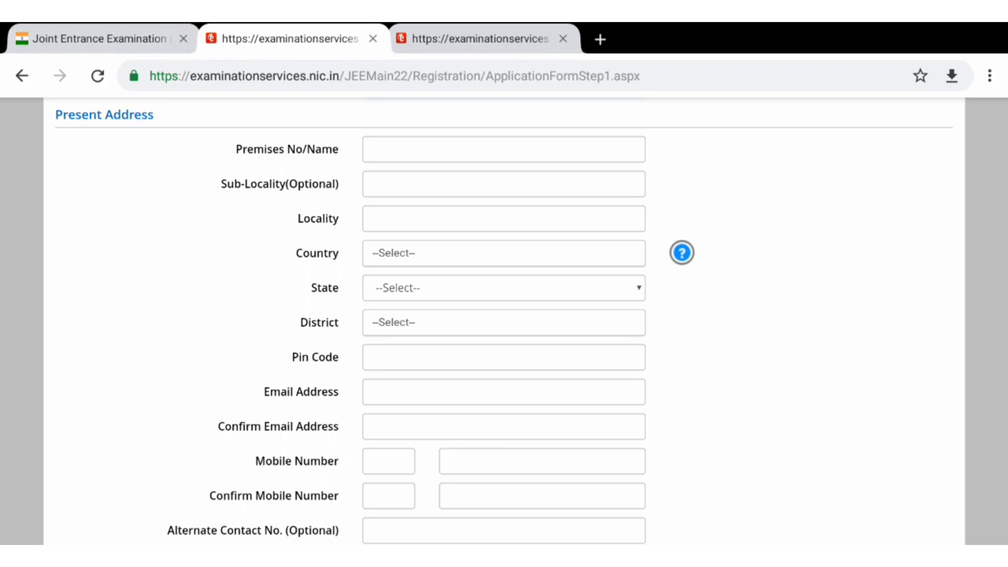
# Scroll down the Review Page through the personal details and addresses.
pyautogui.scroll(-10, 504, 315)
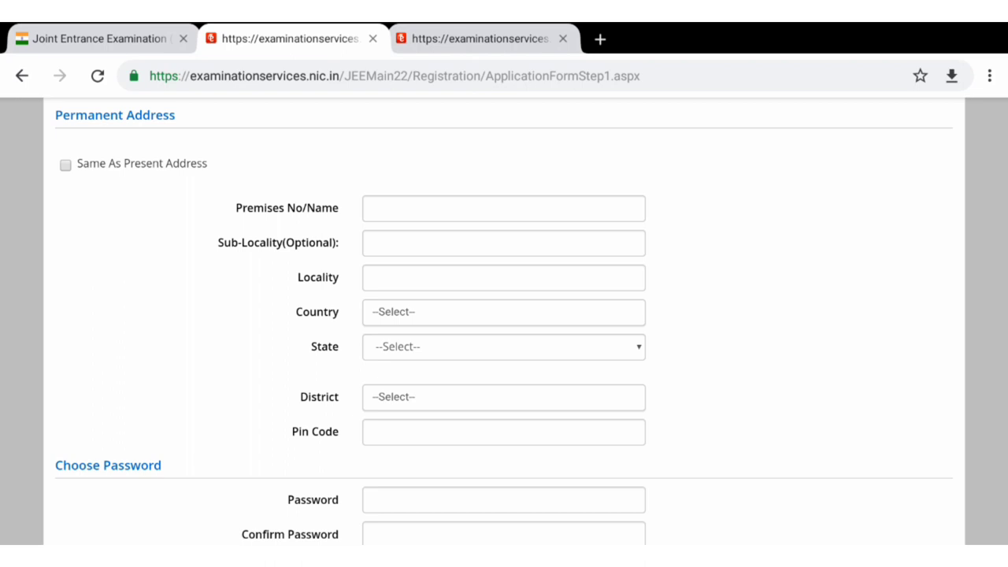
pyautogui.scroll(-3, 504, 314)
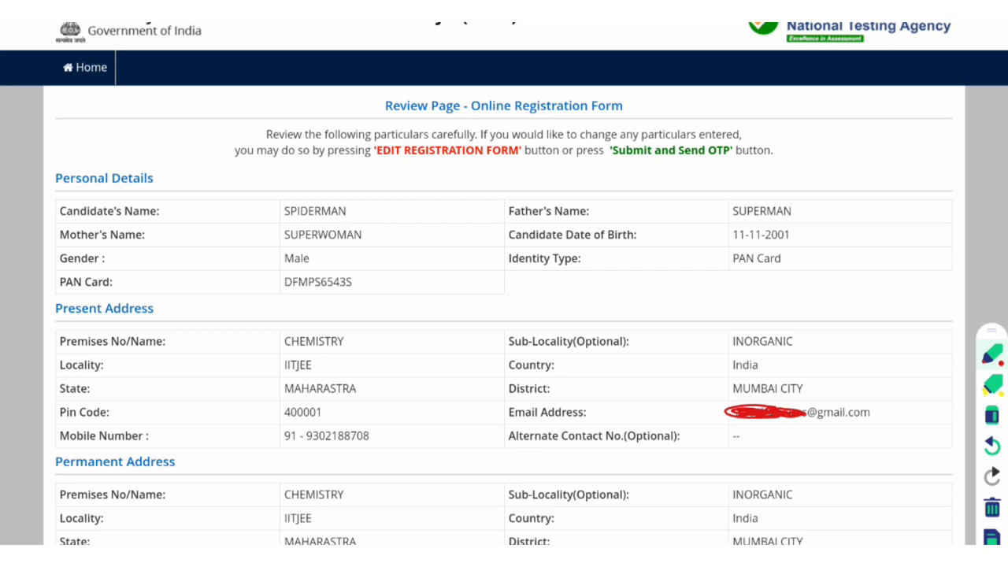
# Tick all eight verification checklist items, agree to the declaration, and confirm submission to receive the OTP.
pyautogui.scroll(-10, 504, 315)
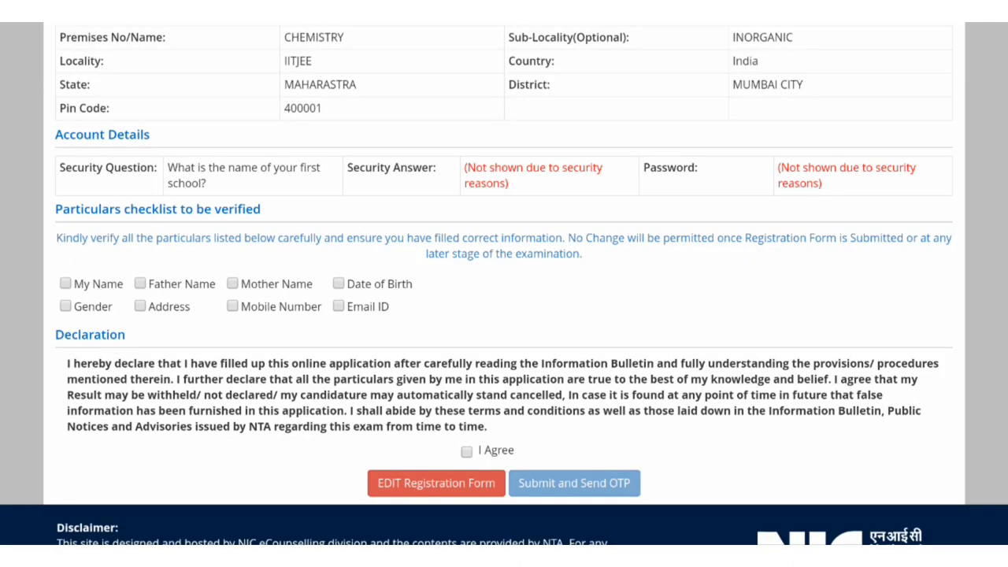
pyautogui.click(65, 283)
pyautogui.click(141, 283)
pyautogui.click(232, 283)
pyautogui.click(339, 284)
pyautogui.click(66, 306)
pyautogui.click(140, 306)
pyautogui.click(232, 306)
pyautogui.click(339, 306)
pyautogui.click(466, 451)
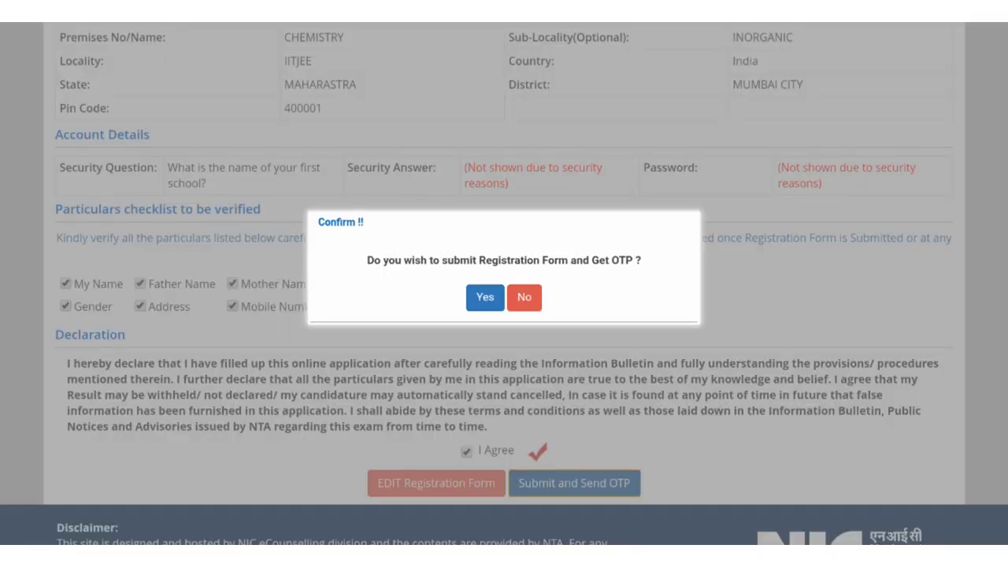
pyautogui.press('Return')
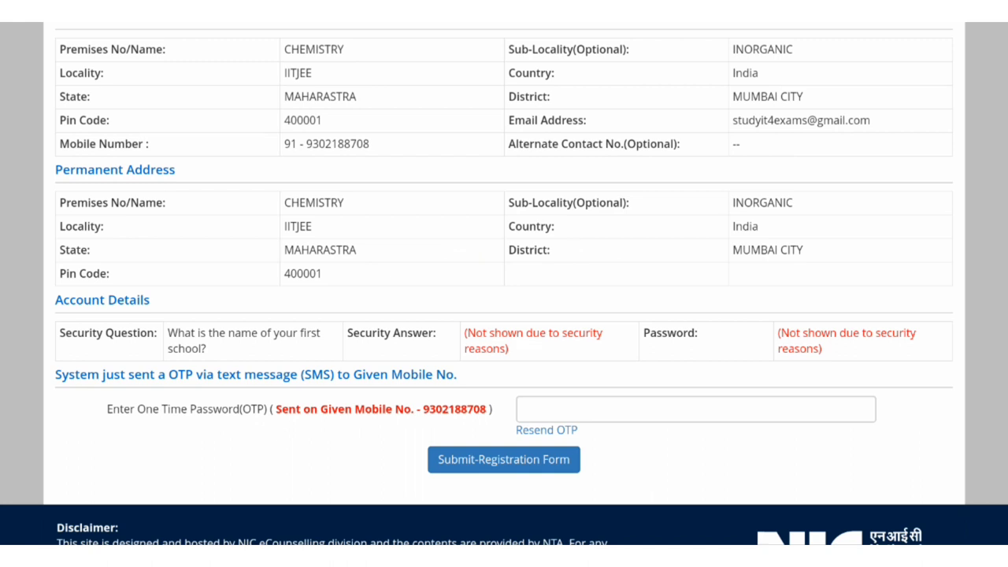
# Enter the one-time password received by SMS and submit the registration form.
pyautogui.click(695, 408)
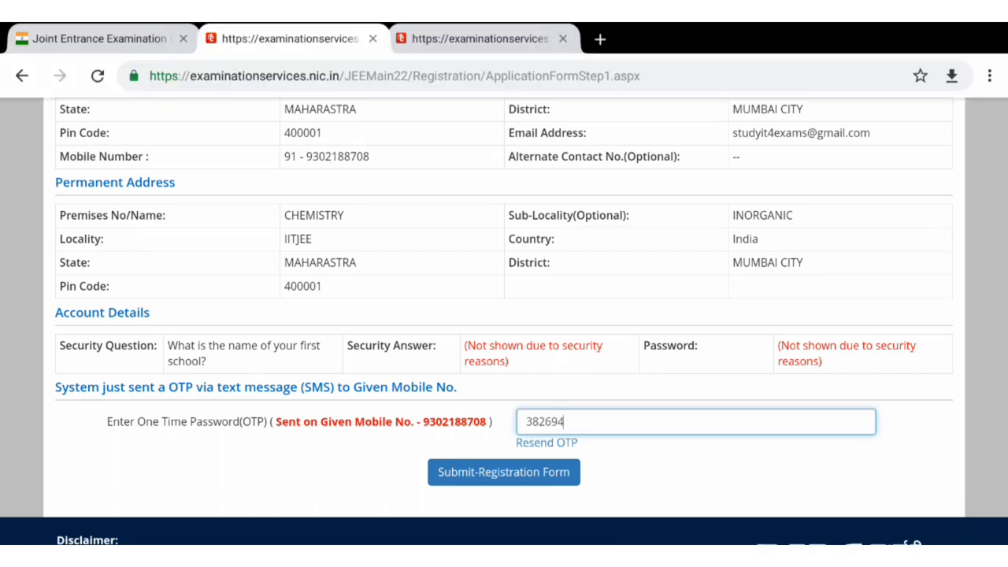
pyautogui.press('Return')
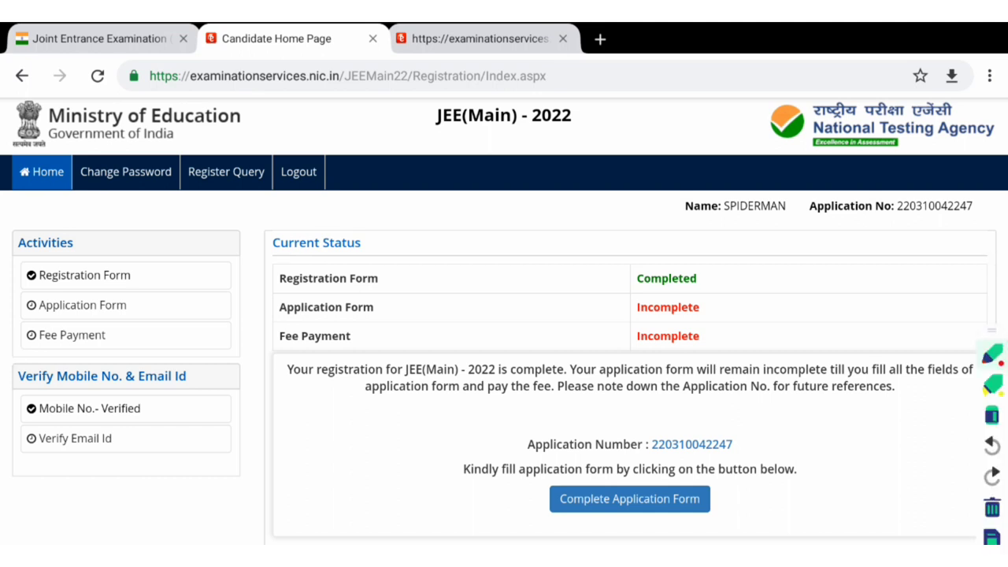
# Circle the application number in the status panel and header, then go to Complete Application Form.
pyautogui.moveTo(768, 422)
pyautogui.mouseDown()
pyautogui.moveTo(604, 418)
pyautogui.moveTo(515, 450)
pyautogui.moveTo(622, 460)
pyautogui.moveTo(754, 452)
pyautogui.moveTo(767, 422)
pyautogui.mouseUp()
pyautogui.moveTo(879, 194)
pyautogui.mouseDown()
pyautogui.moveTo(830, 196)
pyautogui.moveTo(836, 223)
pyautogui.moveTo(977, 217)
pyautogui.moveTo(873, 194)
pyautogui.mouseUp()
pyautogui.click(629, 498)
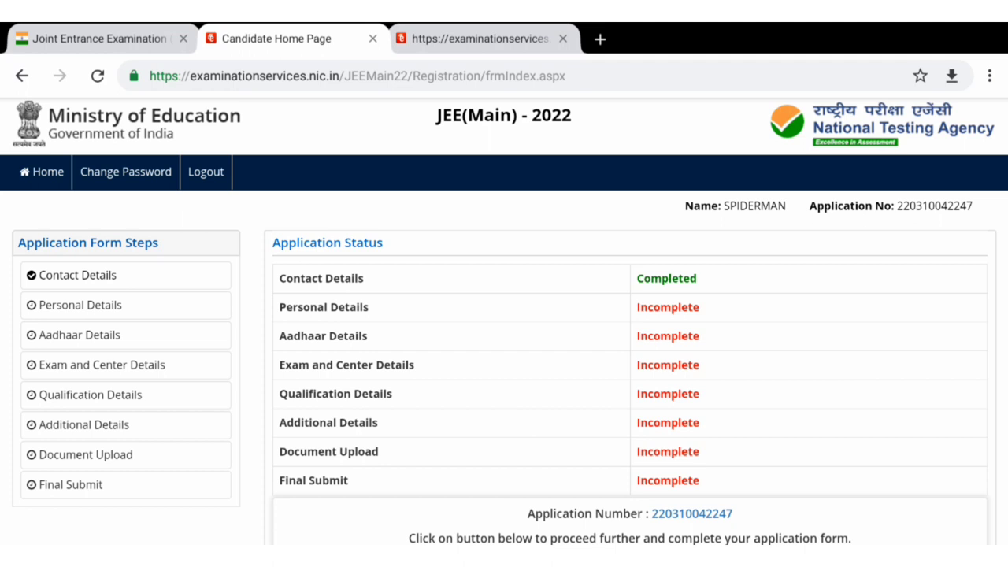
# In Personal Details, answer No to benchmark disability and set Place of Residence to Urban.
pyautogui.click(80, 305)
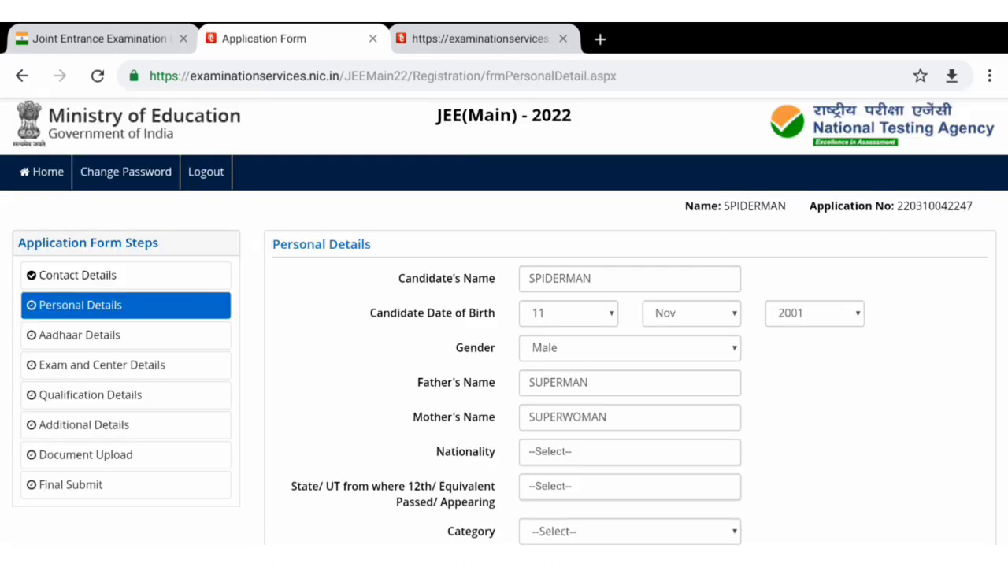
pyautogui.scroll(-2, 504, 354)
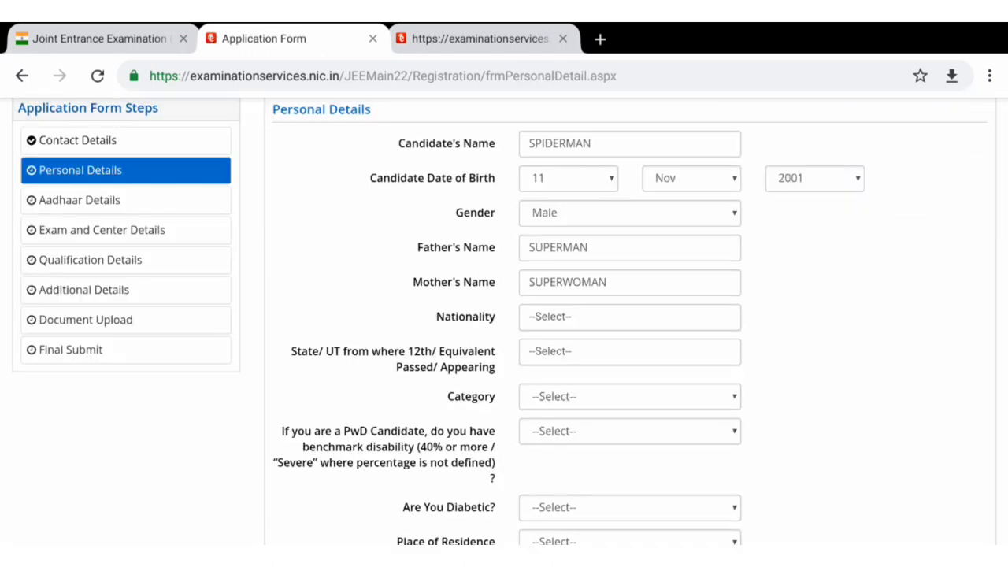
pyautogui.scroll(-2, 503, 315)
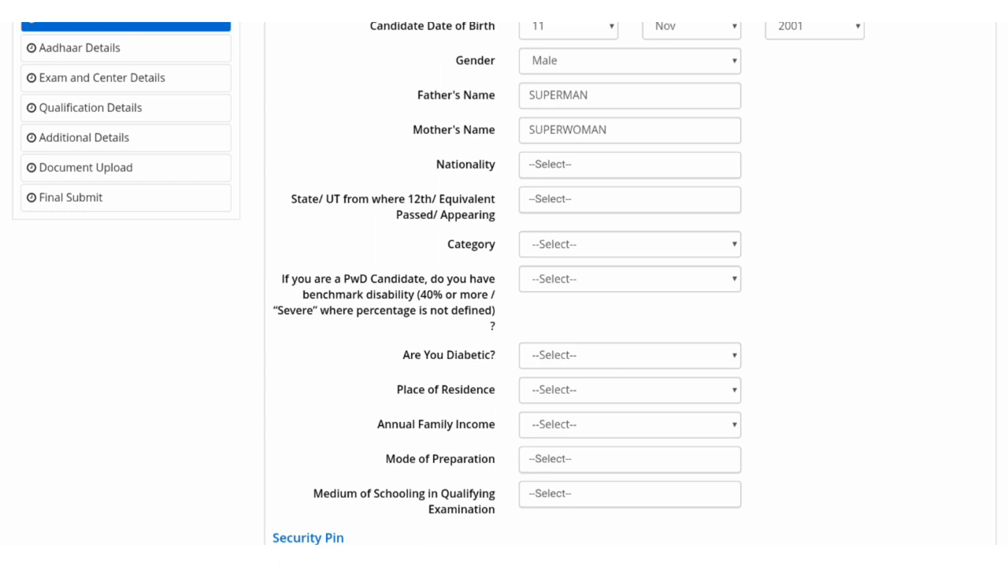
pyautogui.scroll(-1, 503, 283)
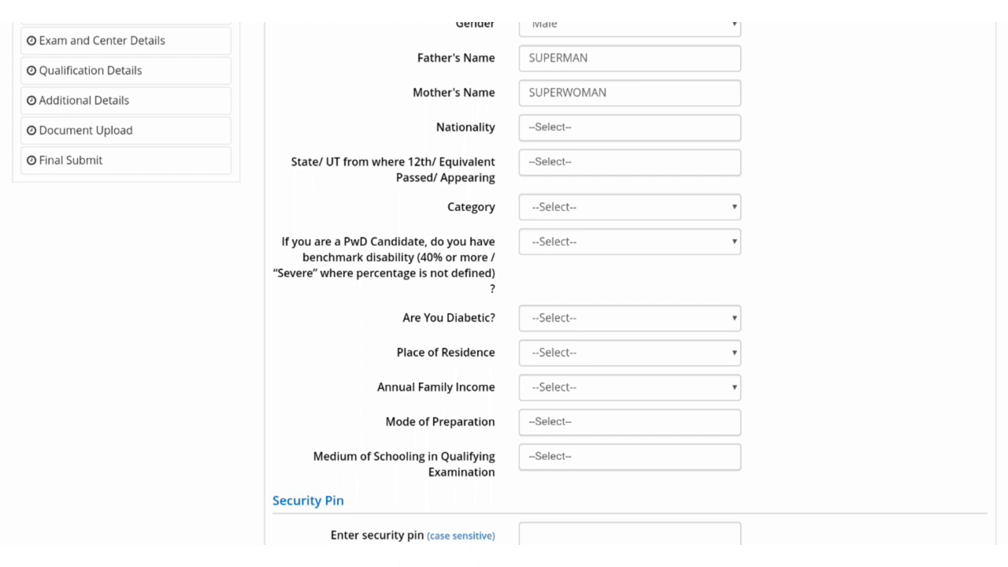
pyautogui.click(629, 207)
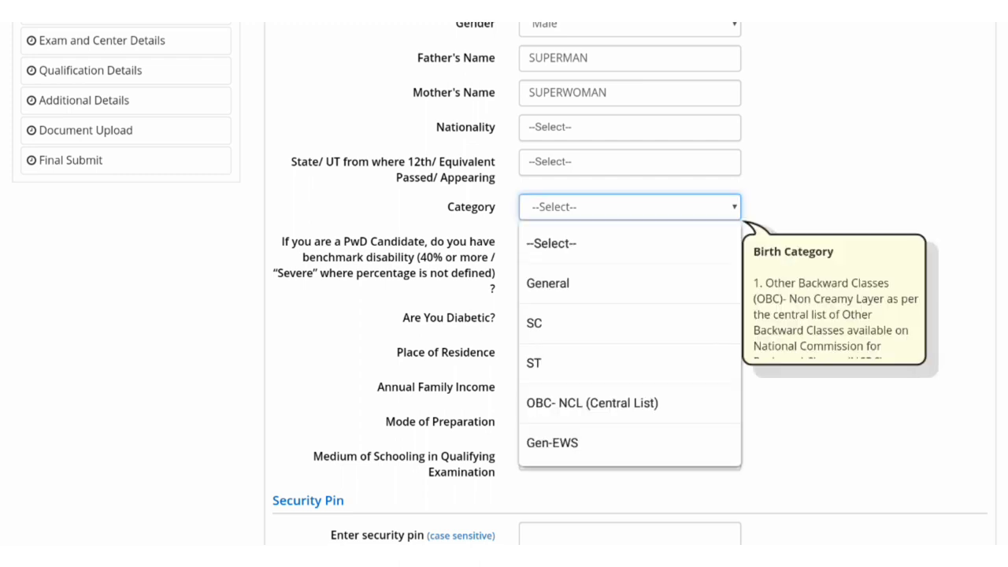
pyautogui.click(630, 241)
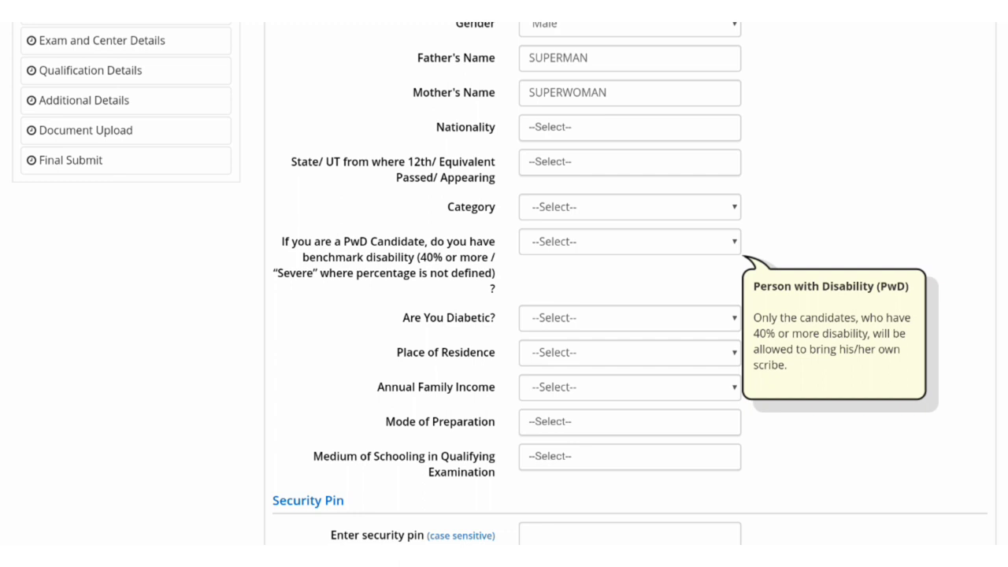
pyautogui.click(630, 240)
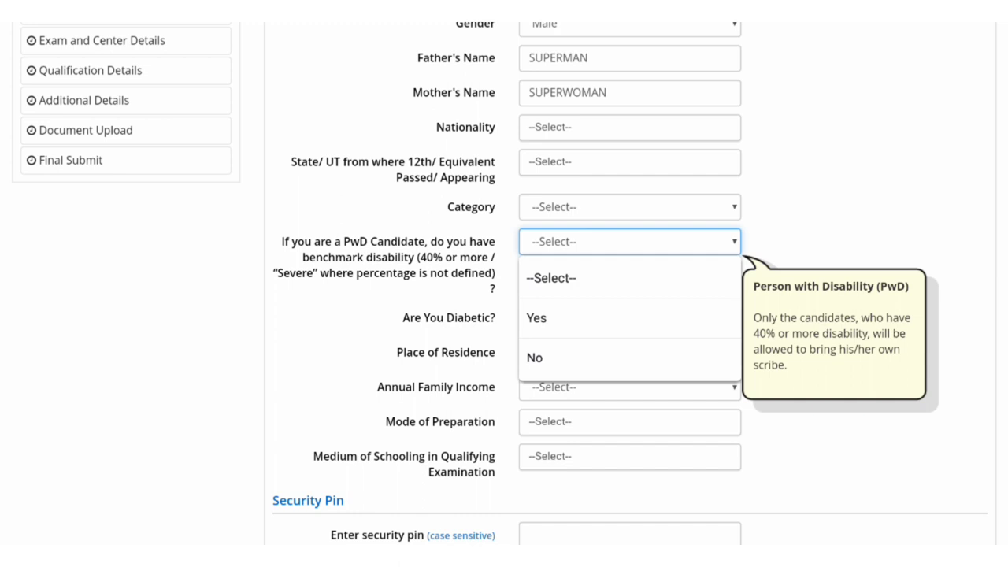
pyautogui.click(534, 357)
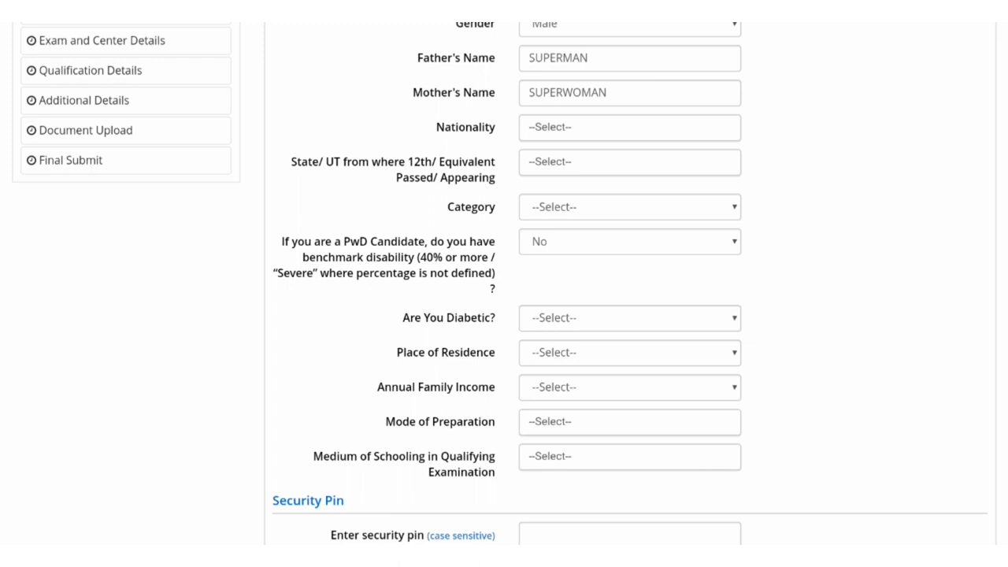
pyautogui.click(629, 352)
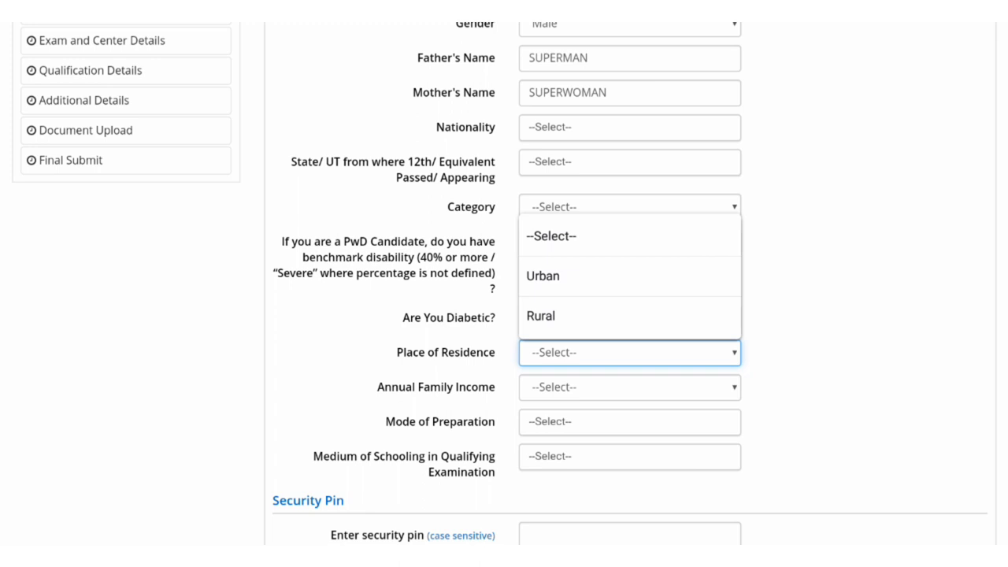
pyautogui.click(542, 276)
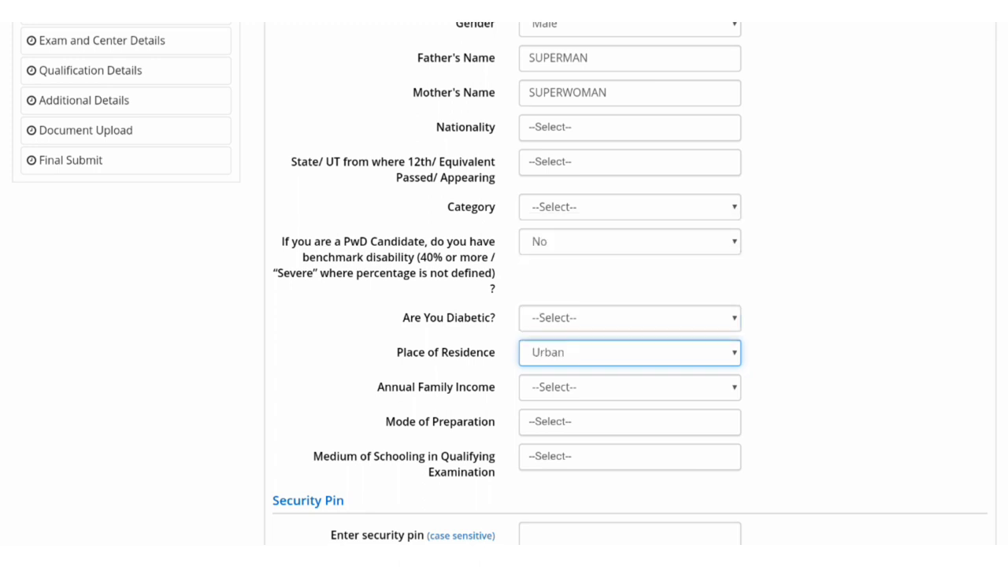
# Review the income and Medium of Schooling lists, then save and confirm the Personal Details section.
pyautogui.click(630, 387)
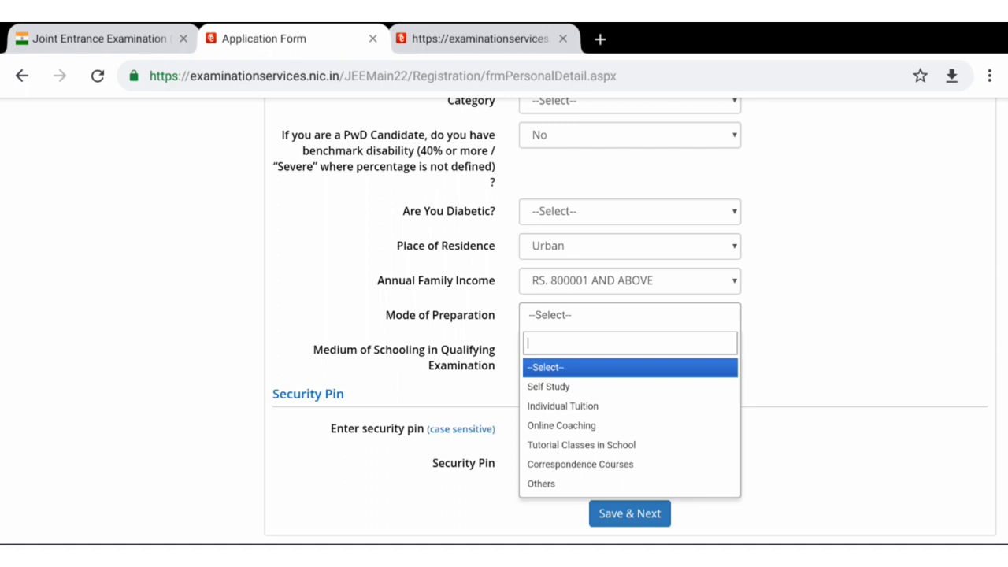
pyautogui.click(629, 349)
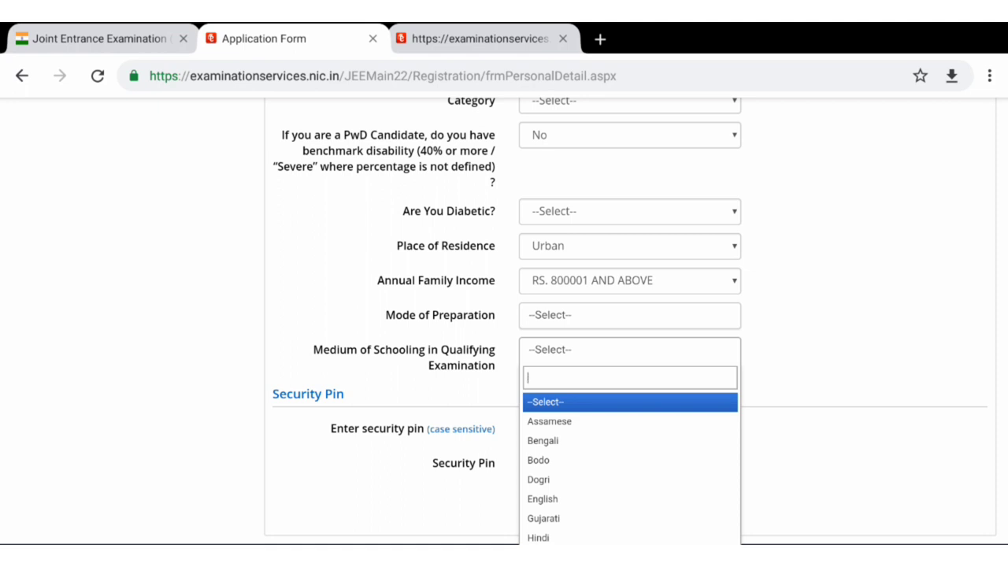
pyautogui.scroll(-1, 630, 472)
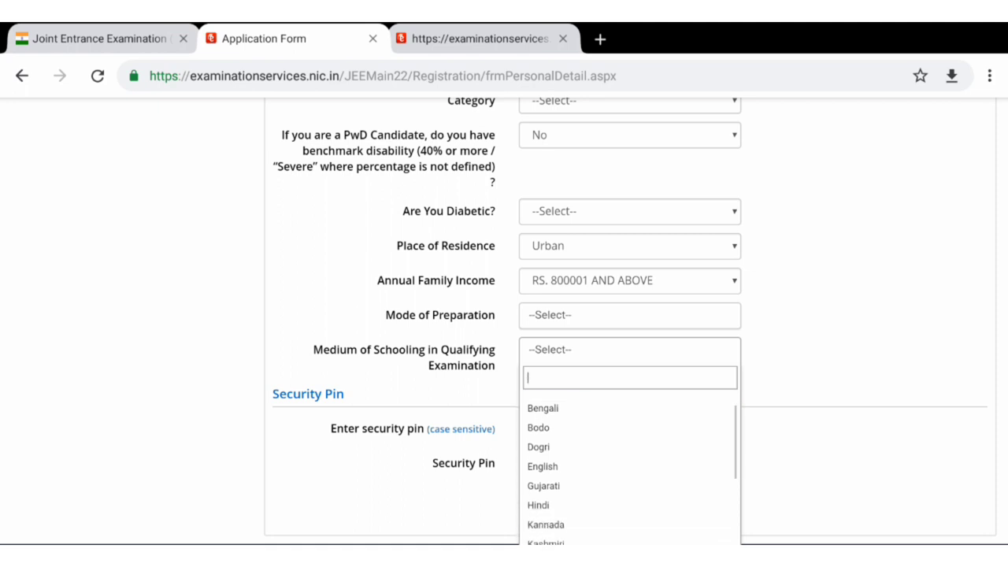
pyautogui.scroll(-3, 630, 472)
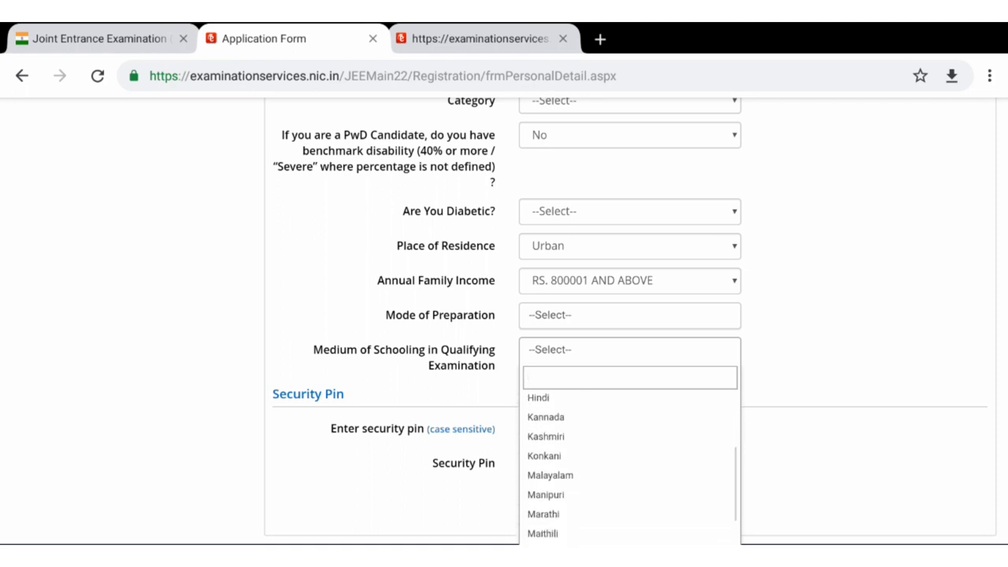
pyautogui.scroll(-5, 630, 472)
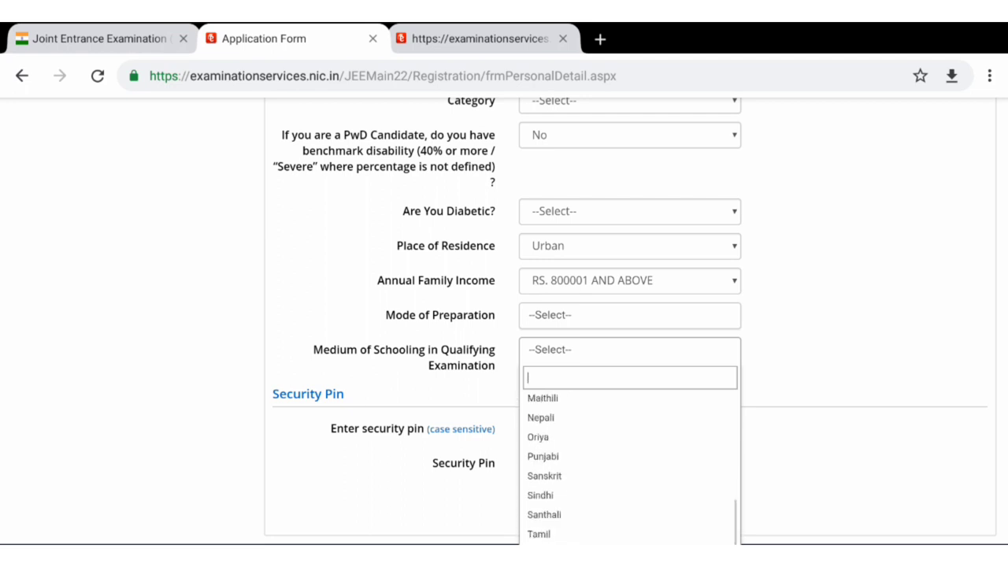
pyautogui.scroll(-3, 630, 473)
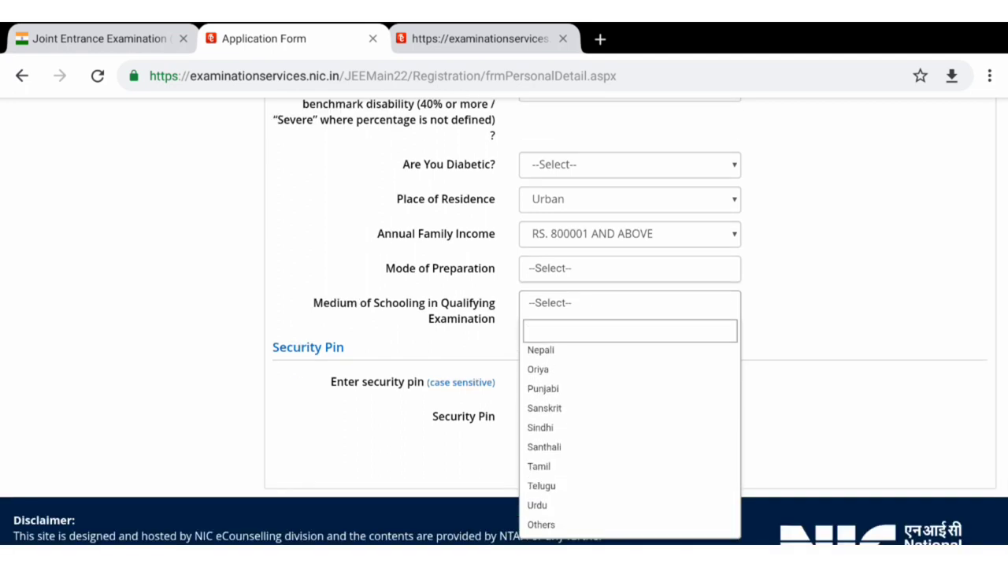
pyautogui.press('Escape')
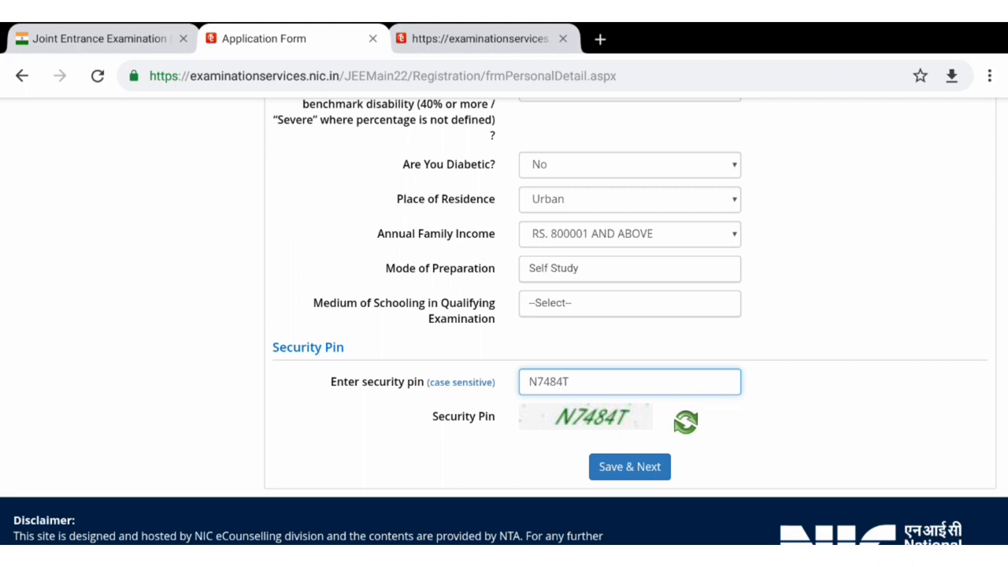
pyautogui.press('Return')
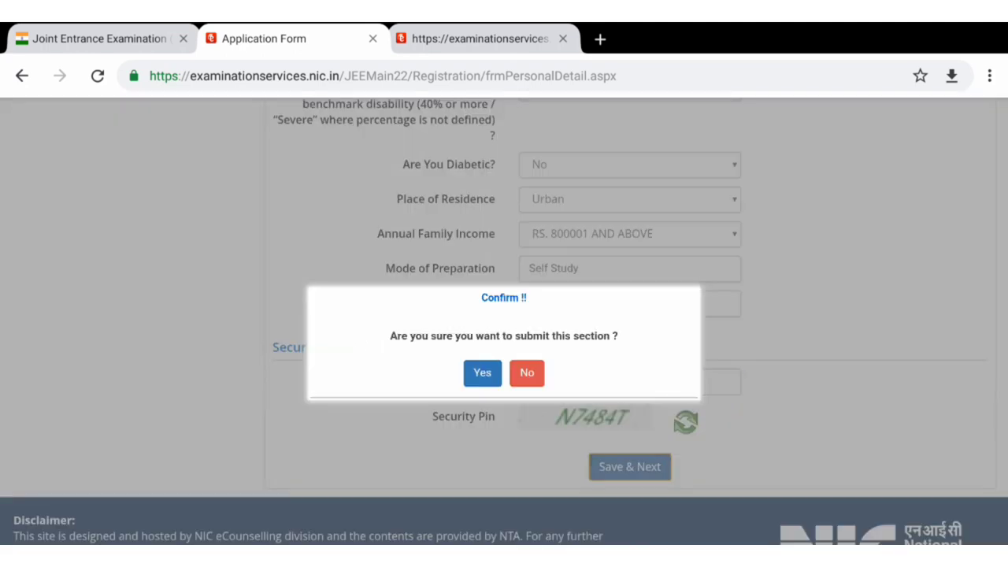
pyautogui.press('Return')
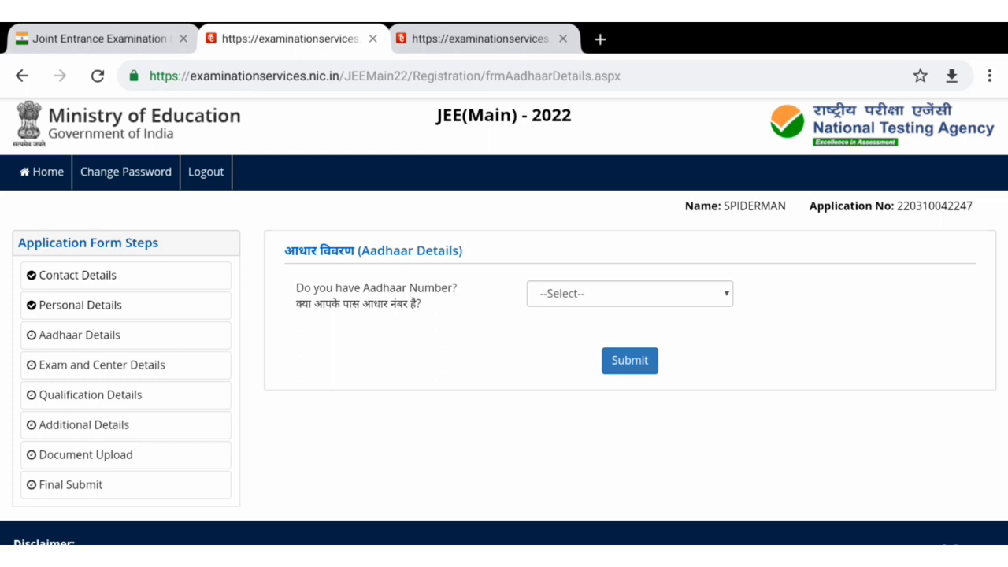
# Answer No to 'Do you have Aadhaar Number?', submit, and confirm.
pyautogui.click(629, 293)
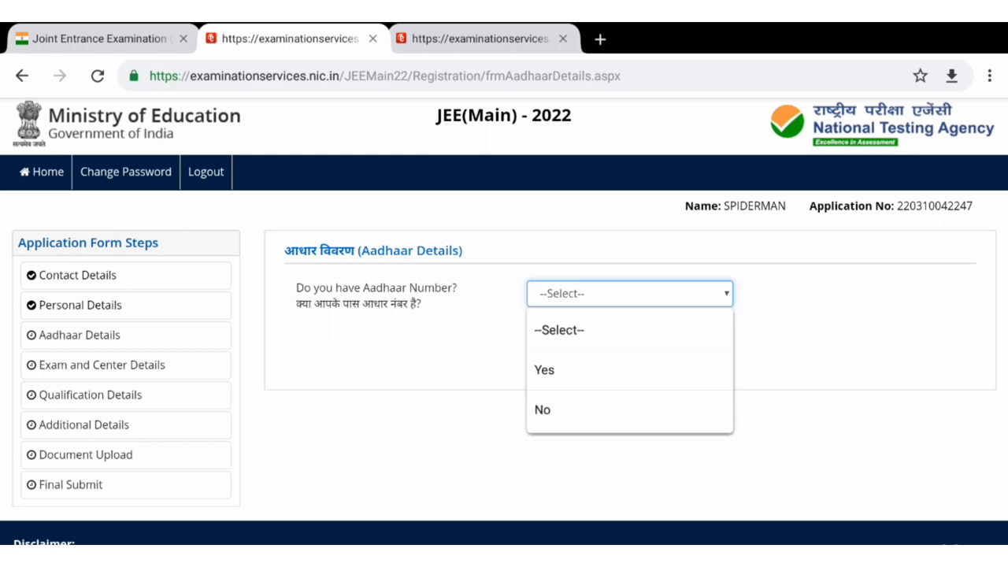
pyautogui.click(542, 410)
pyautogui.click(629, 360)
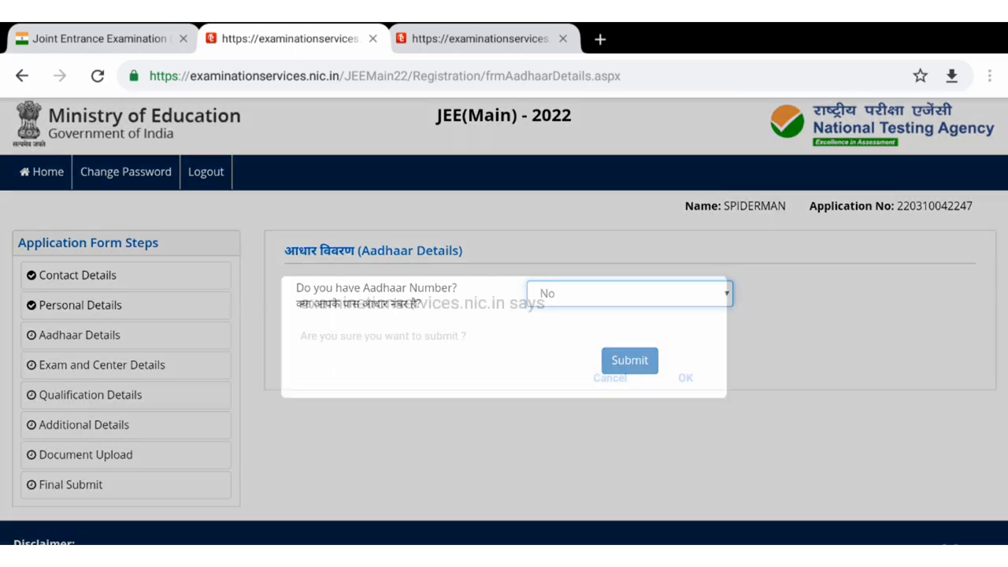
pyautogui.press('Return')
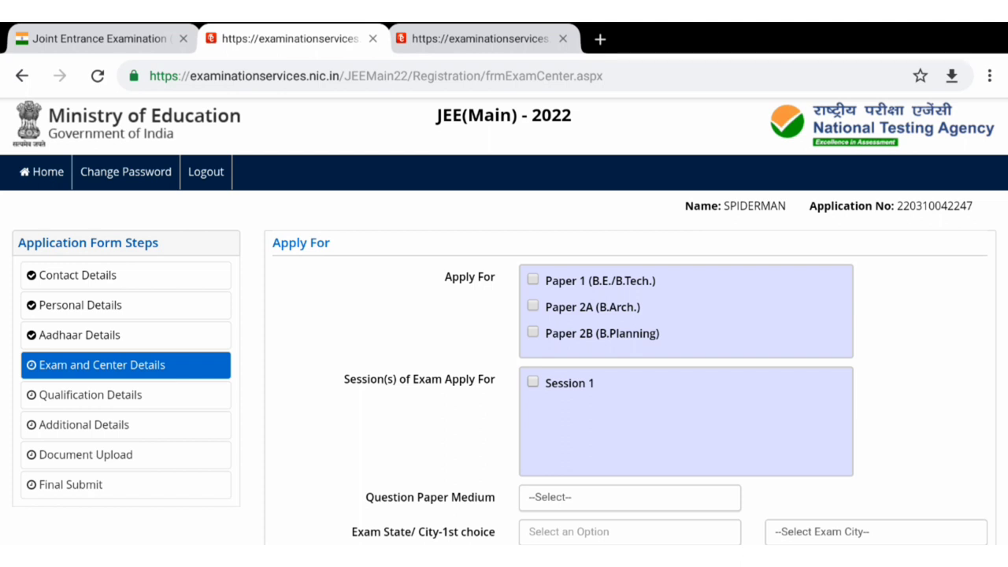
# Choose Paper 1 (B.E./B.Tech.) and Session 1, enter the security pin, and save.
pyautogui.click(533, 279)
pyautogui.click(533, 382)
pyautogui.scroll(-5, 629, 314)
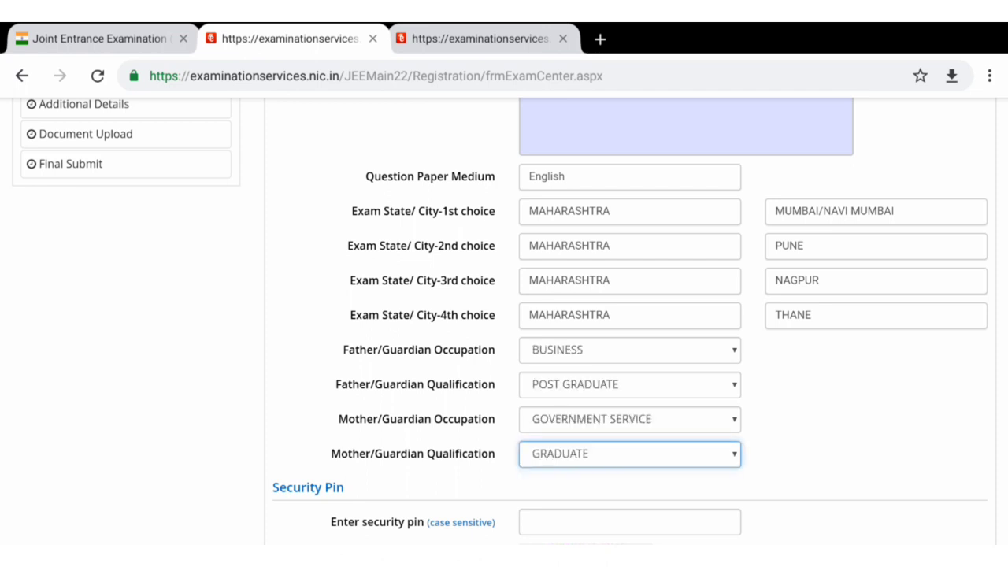
pyautogui.scroll(-4, 504, 315)
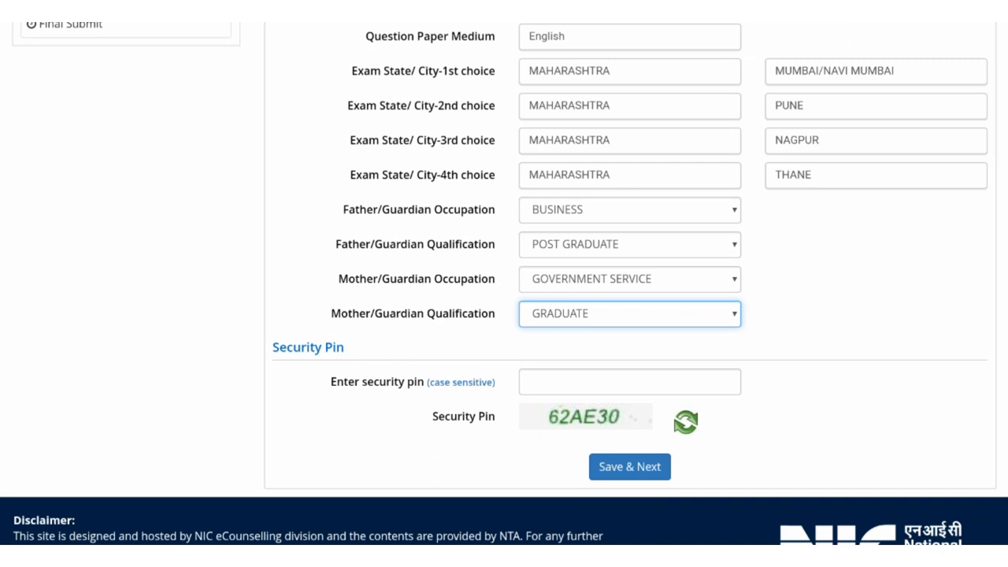
pyautogui.click(628, 381)
pyautogui.write('62AE30')
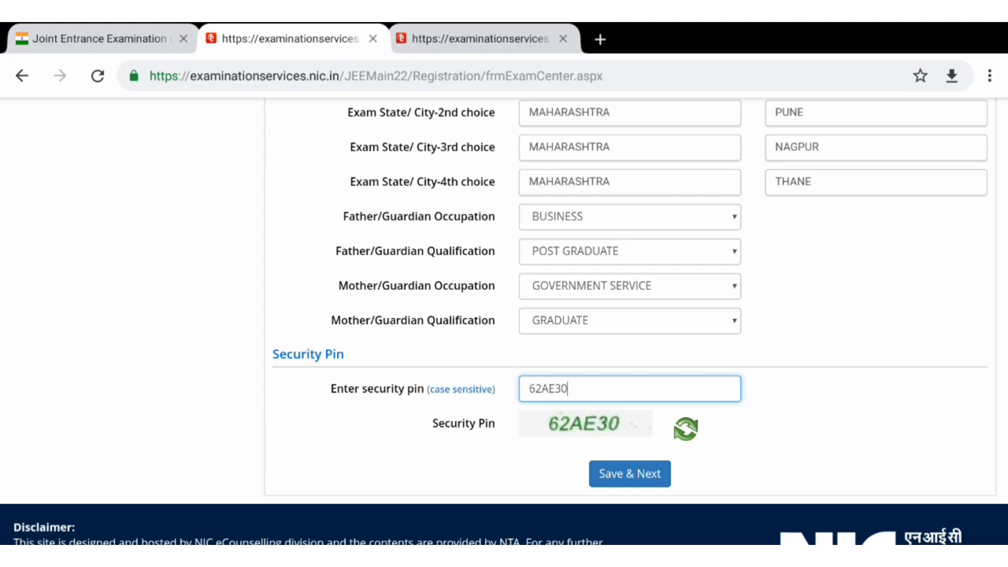
pyautogui.click(629, 473)
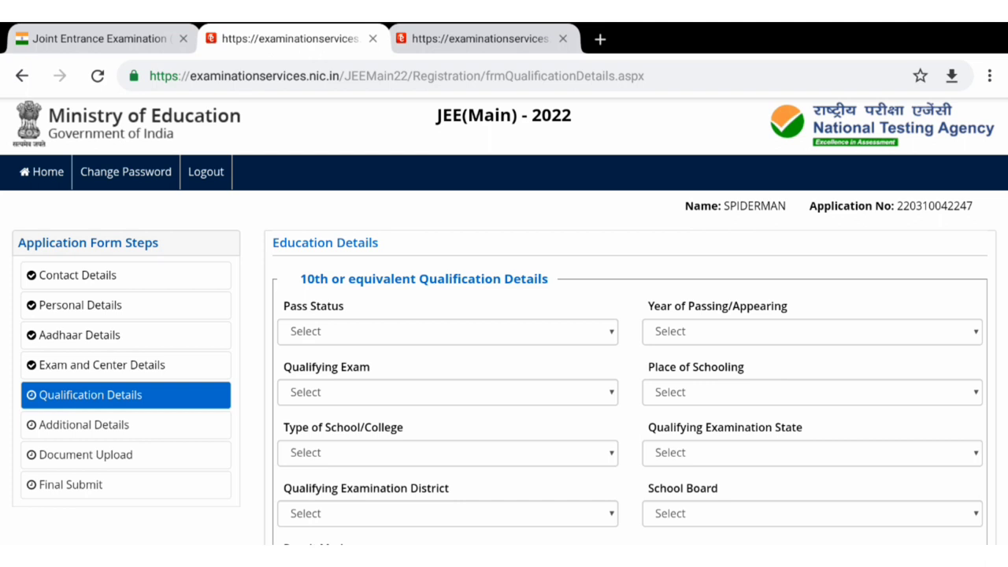
# Review the 10th (2019) and 12th (2021) entries with CGPA 10, then save and confirm Yes.
pyautogui.scroll(-2, 504, 315)
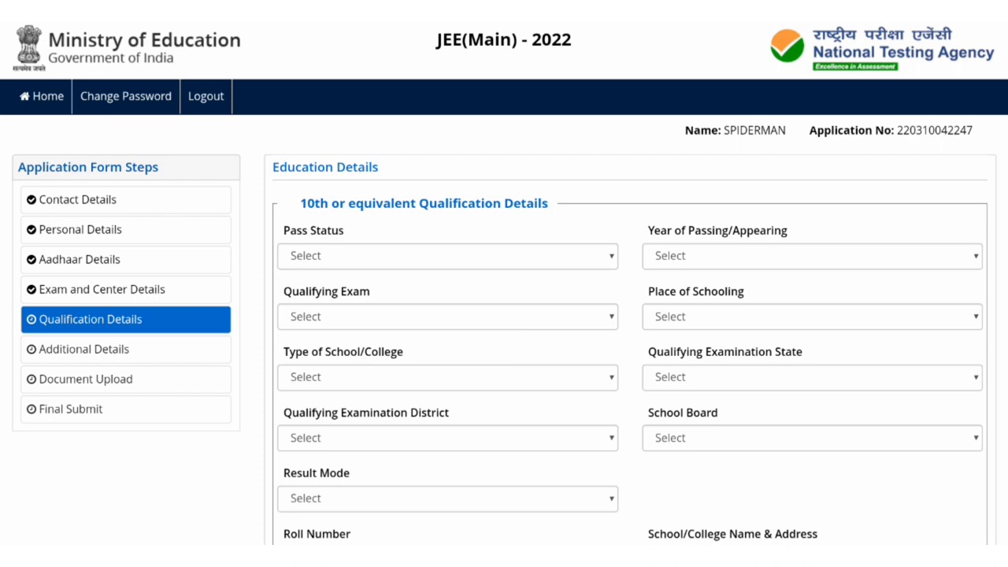
pyautogui.scroll(-6, 504, 315)
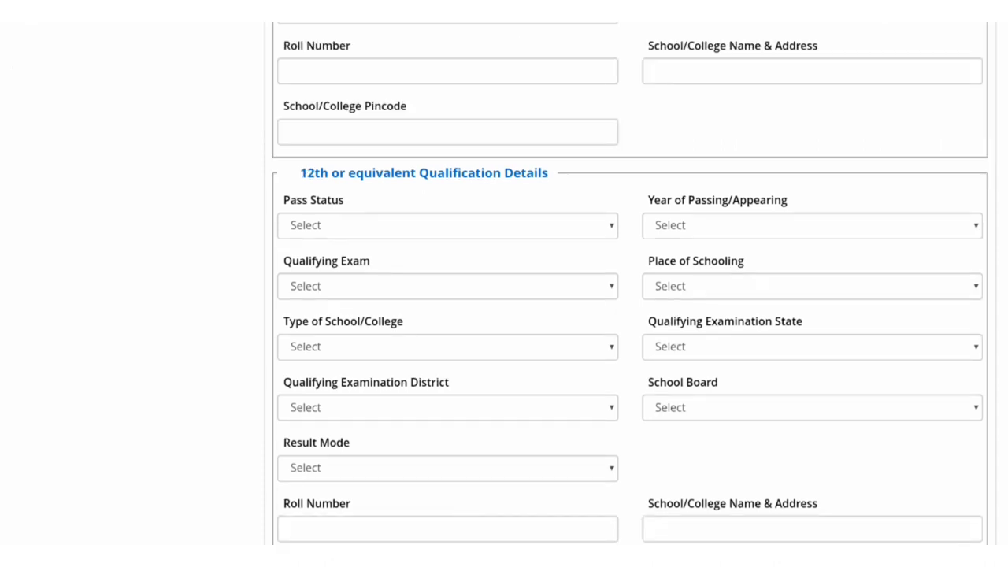
pyautogui.scroll(-3, 504, 315)
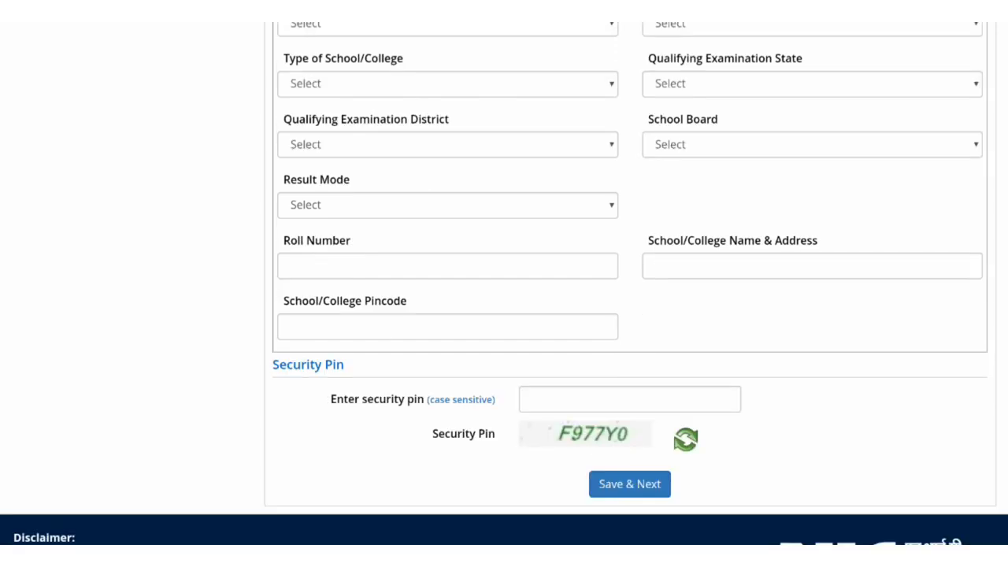
pyautogui.scroll(10, 504, 315)
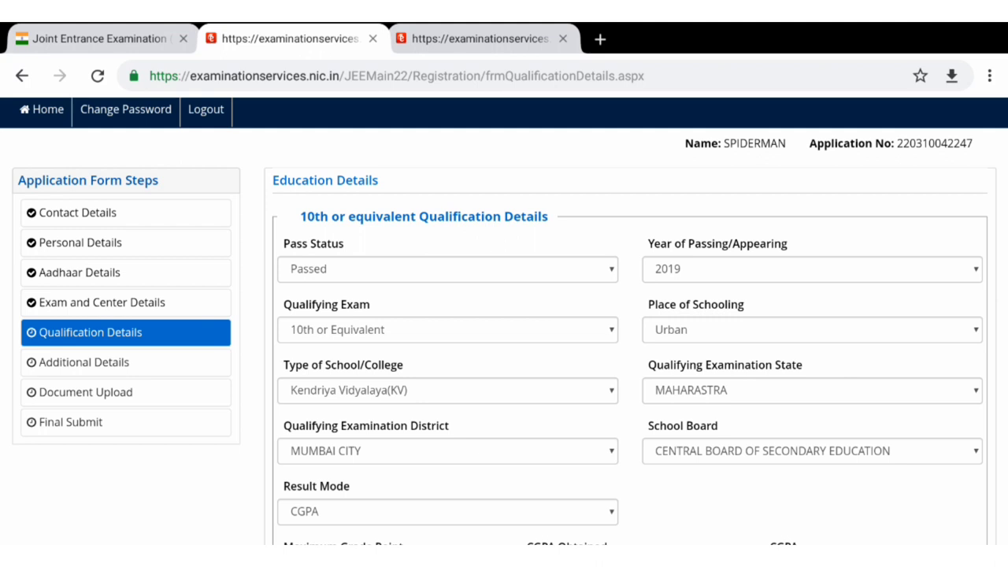
pyautogui.scroll(-1, 504, 321)
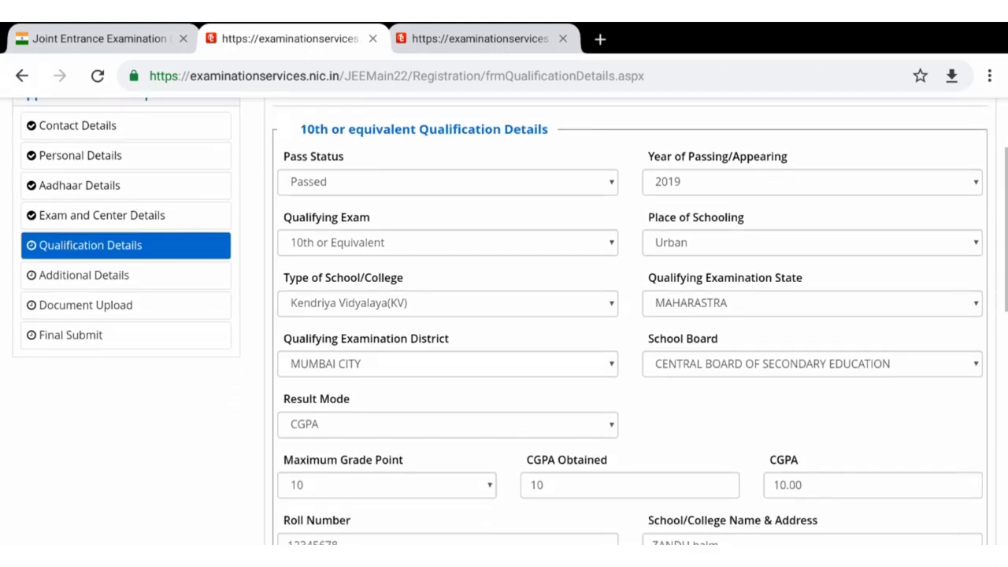
pyautogui.scroll(-1, 504, 321)
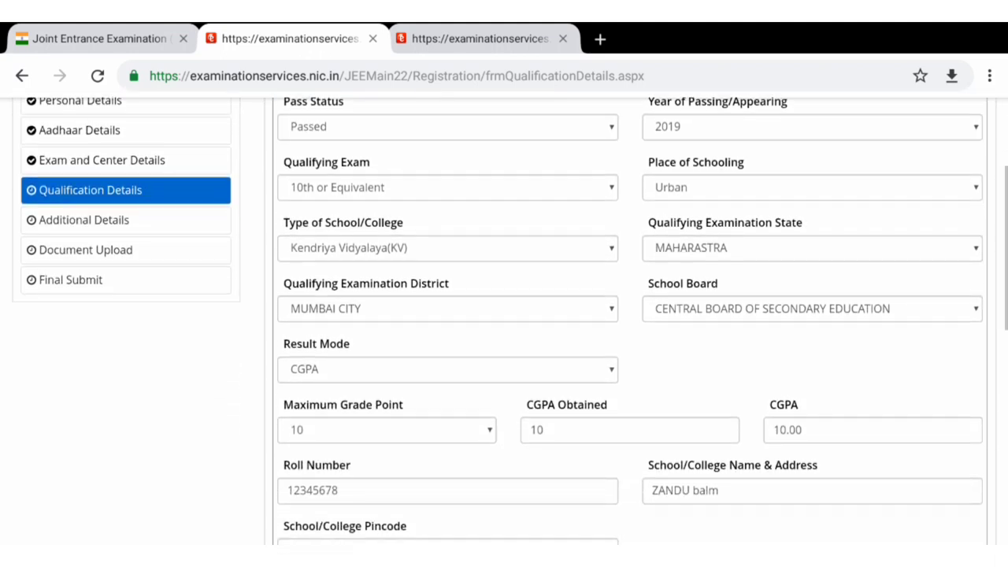
pyautogui.scroll(-1, 503, 321)
pyautogui.scroll(-1, 504, 321)
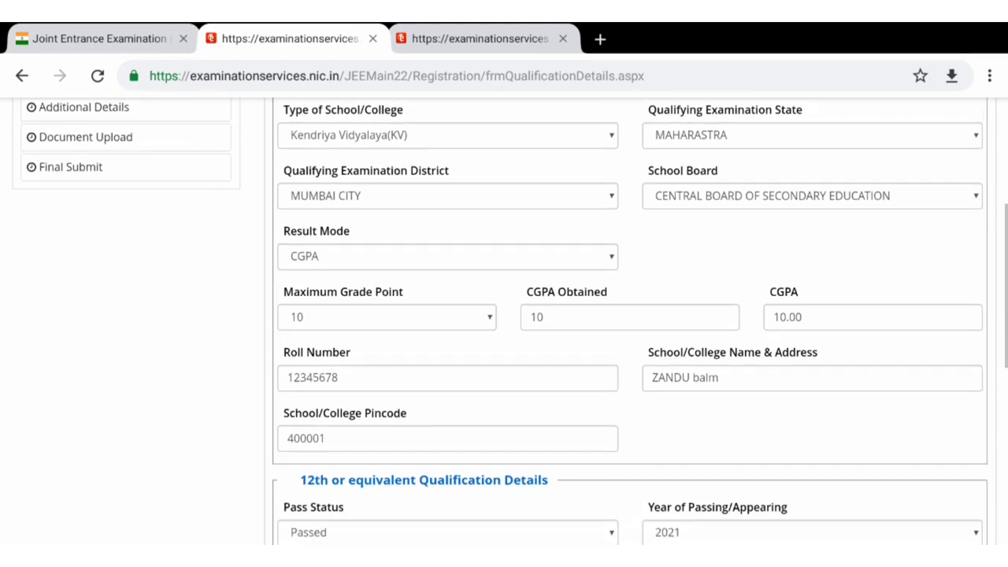
pyautogui.scroll(-2, 504, 321)
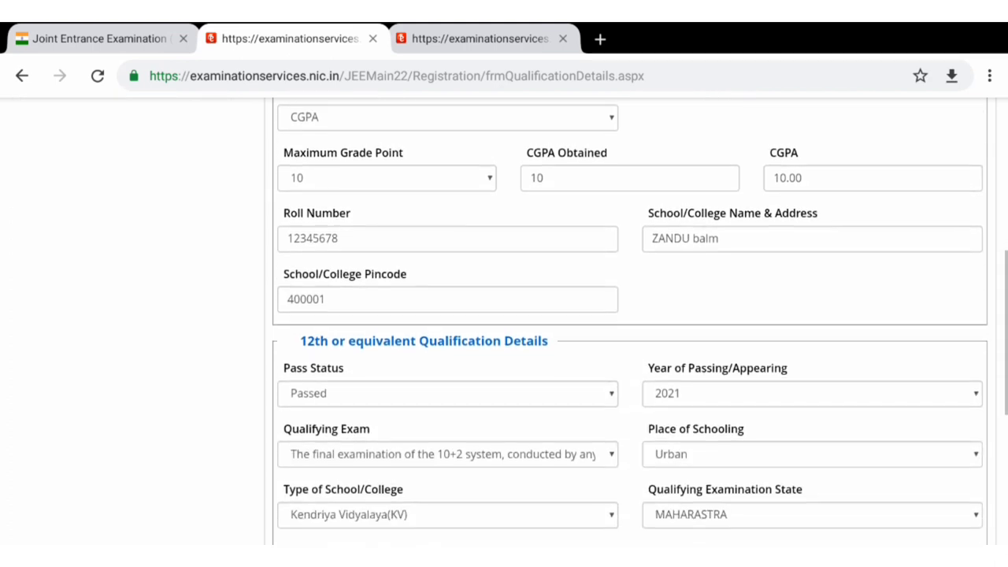
pyautogui.scroll(-2, 504, 321)
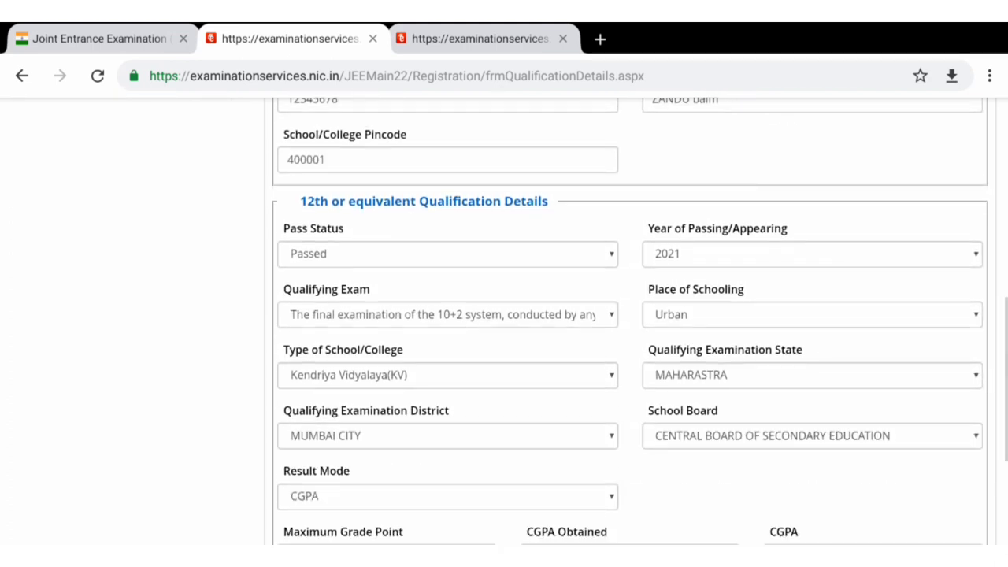
pyautogui.scroll(-3, 504, 321)
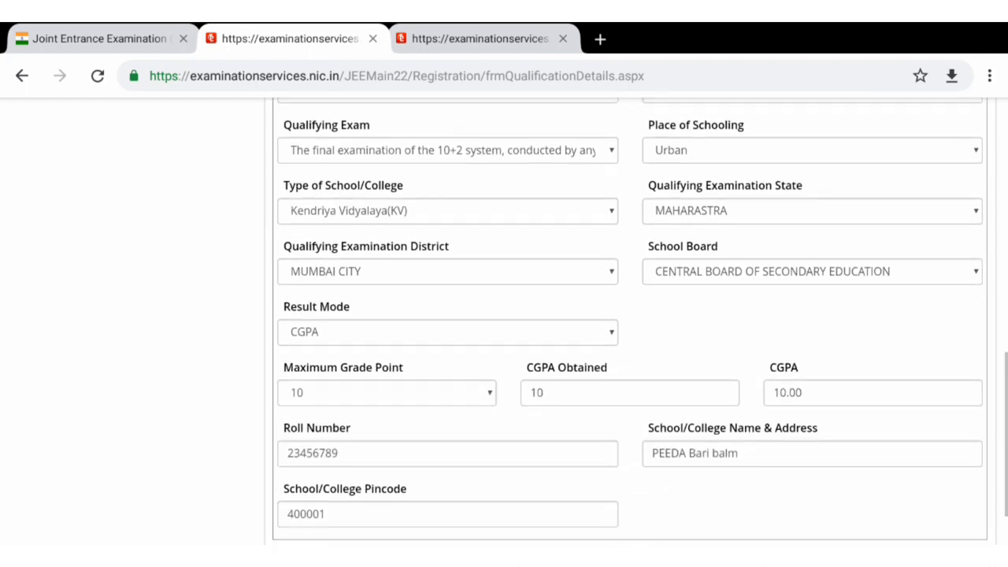
pyautogui.scroll(-2, 503, 321)
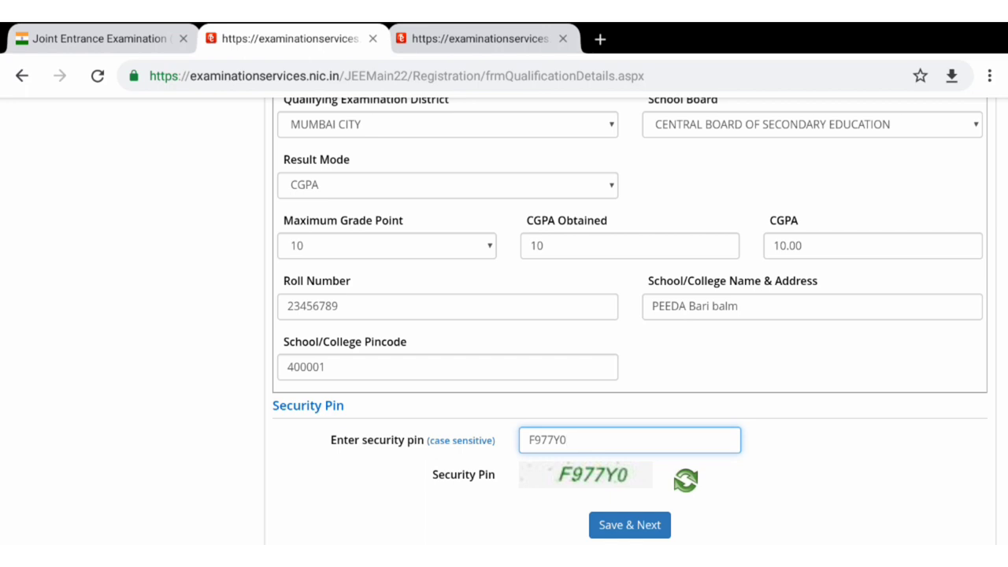
pyautogui.press('Return')
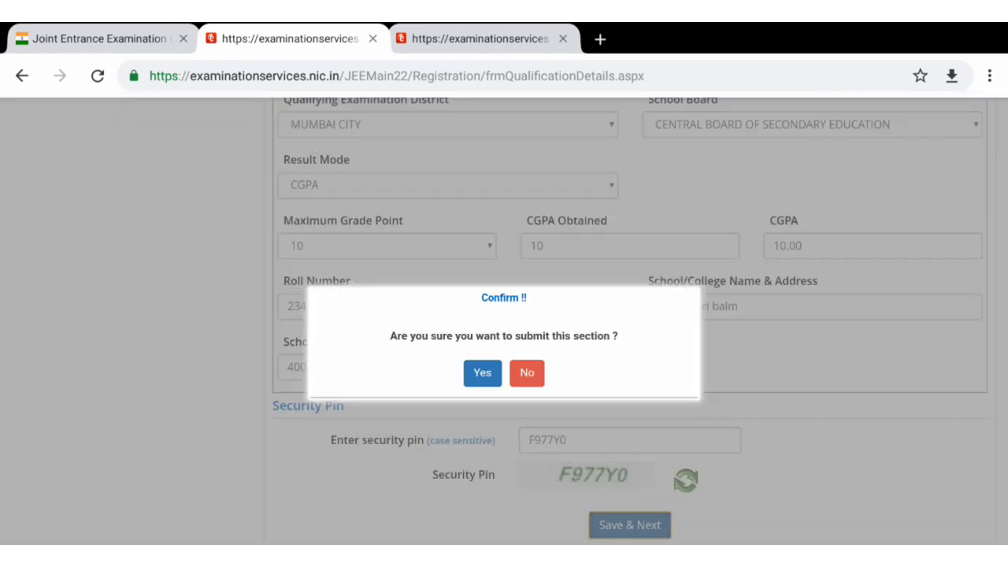
pyautogui.press('Return')
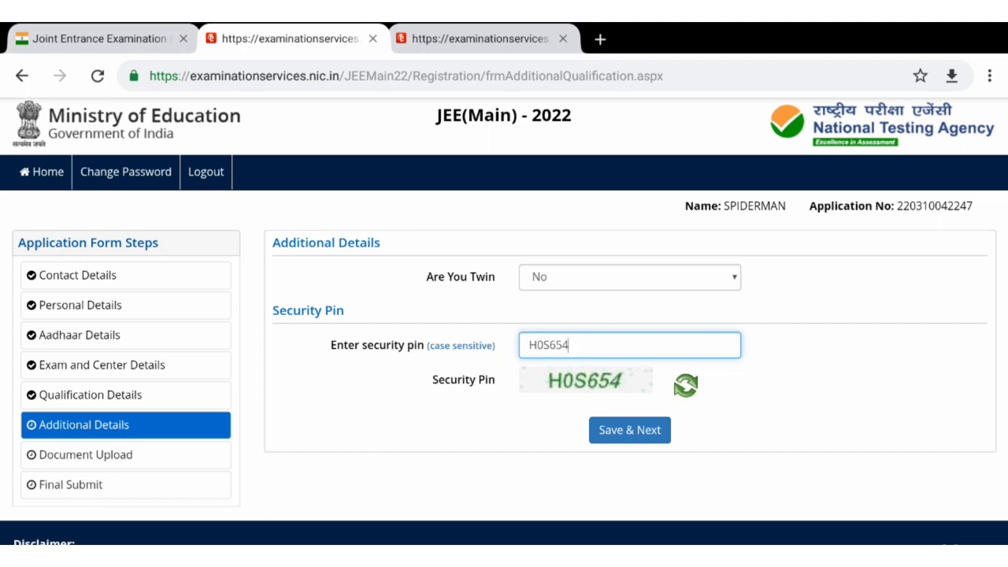
# Save Additional Details with Are You Twin set to No and confirm Yes.
pyautogui.press('Return')
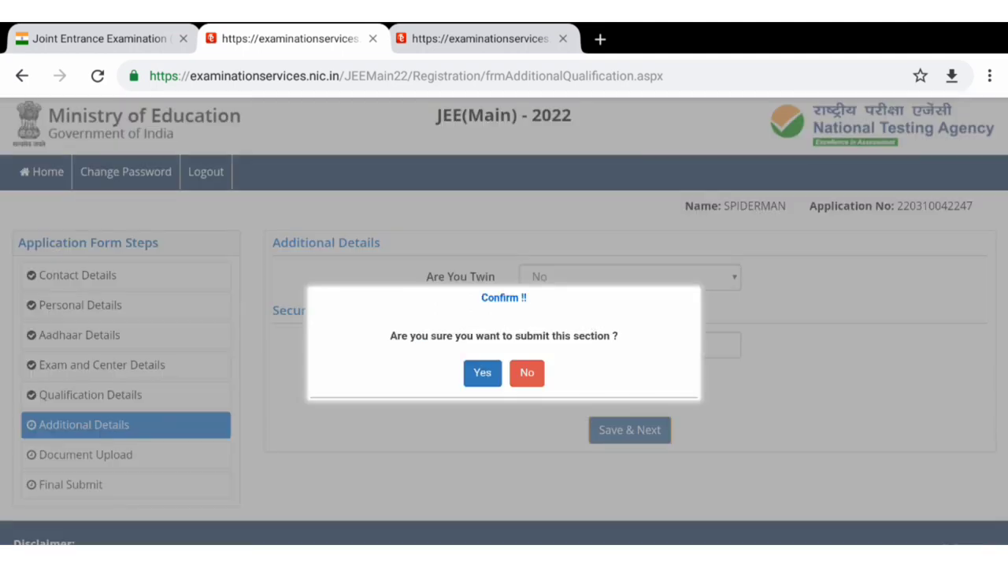
pyautogui.press('Return')
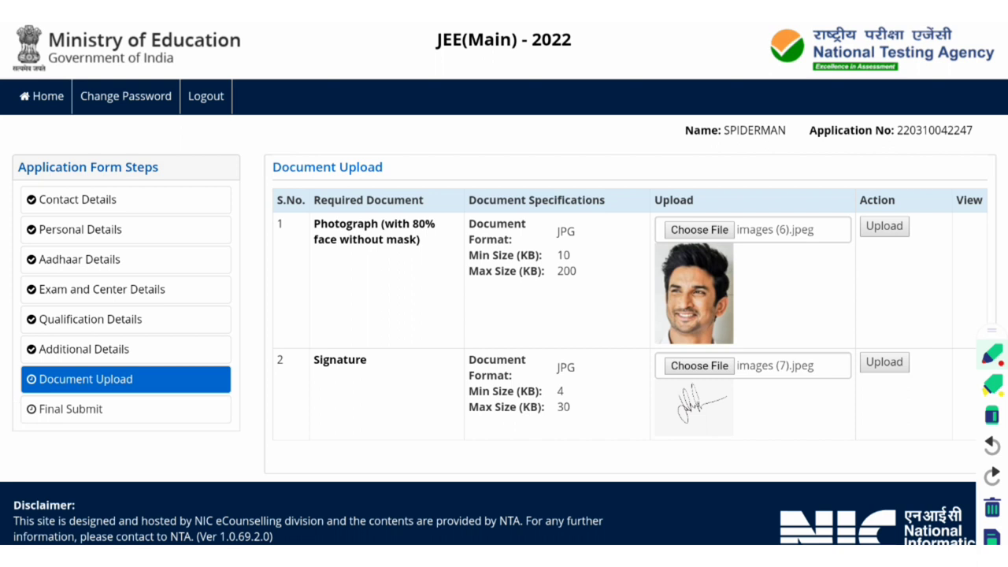
pyautogui.moveTo(742, 283)
pyautogui.mouseDown()
pyautogui.moveTo(754, 295)
pyautogui.moveTo(768, 274)
pyautogui.mouseUp()
pyautogui.moveTo(749, 400); pyautogui.dragTo(773, 394)
pyautogui.moveTo(932, 220)
pyautogui.mouseDown()
pyautogui.moveTo(901, 213)
pyautogui.moveTo(853, 237)
pyautogui.moveTo(918, 252)
pyautogui.moveTo(926, 222)
pyautogui.mouseUp()
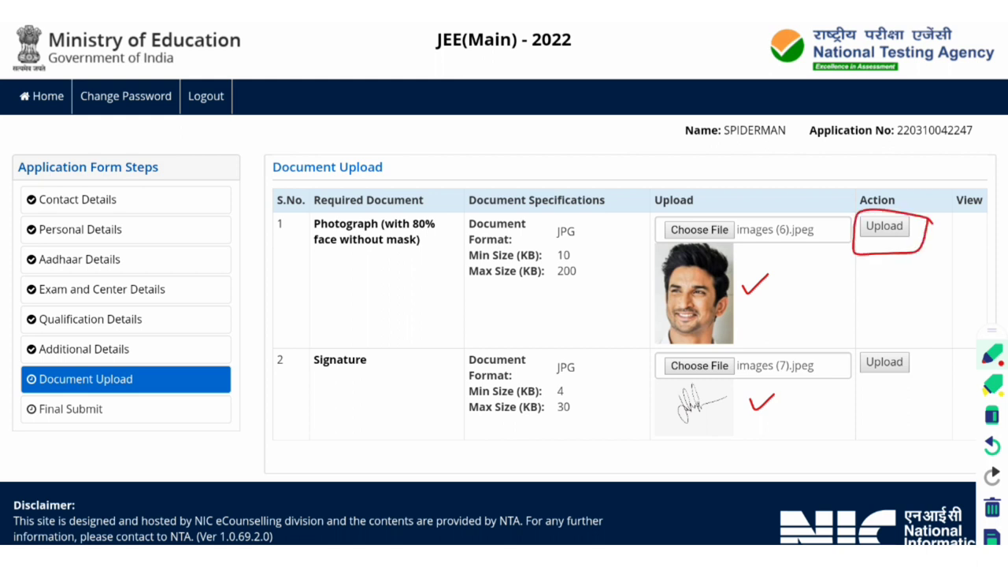
pyautogui.moveTo(922, 316)
pyautogui.mouseDown()
pyautogui.moveTo(855, 346)
pyautogui.moveTo(925, 400)
pyautogui.moveTo(920, 318)
pyautogui.mouseUp()
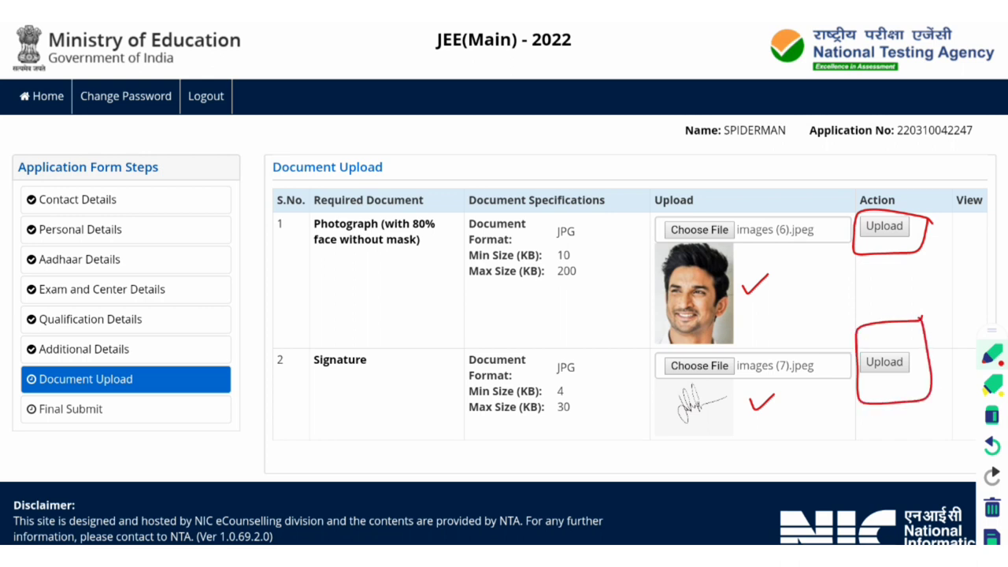